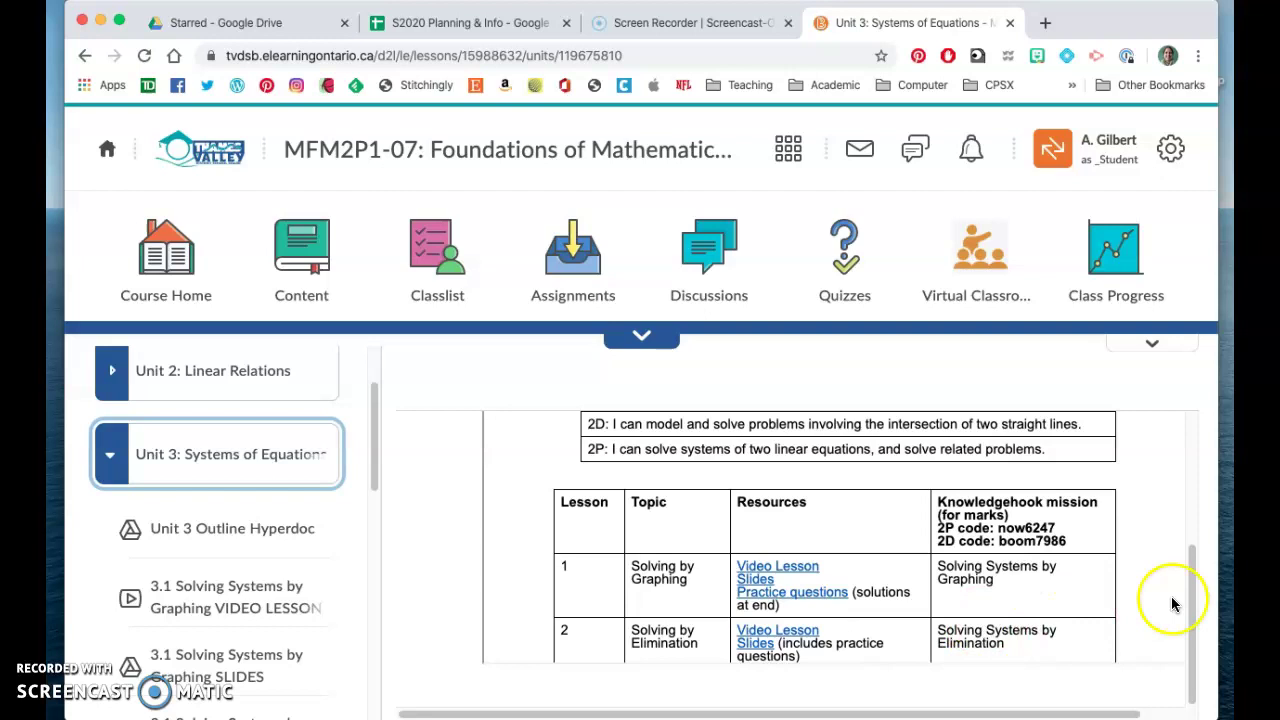
Review the Unit 3 outline table through lesson 4, Choosing a method, and down to the Final Task row.
left_click(1192, 625)
left_click(1134, 517)
scroll(1136, 520, "down", 2)
scroll(1136, 520, "down", 6)
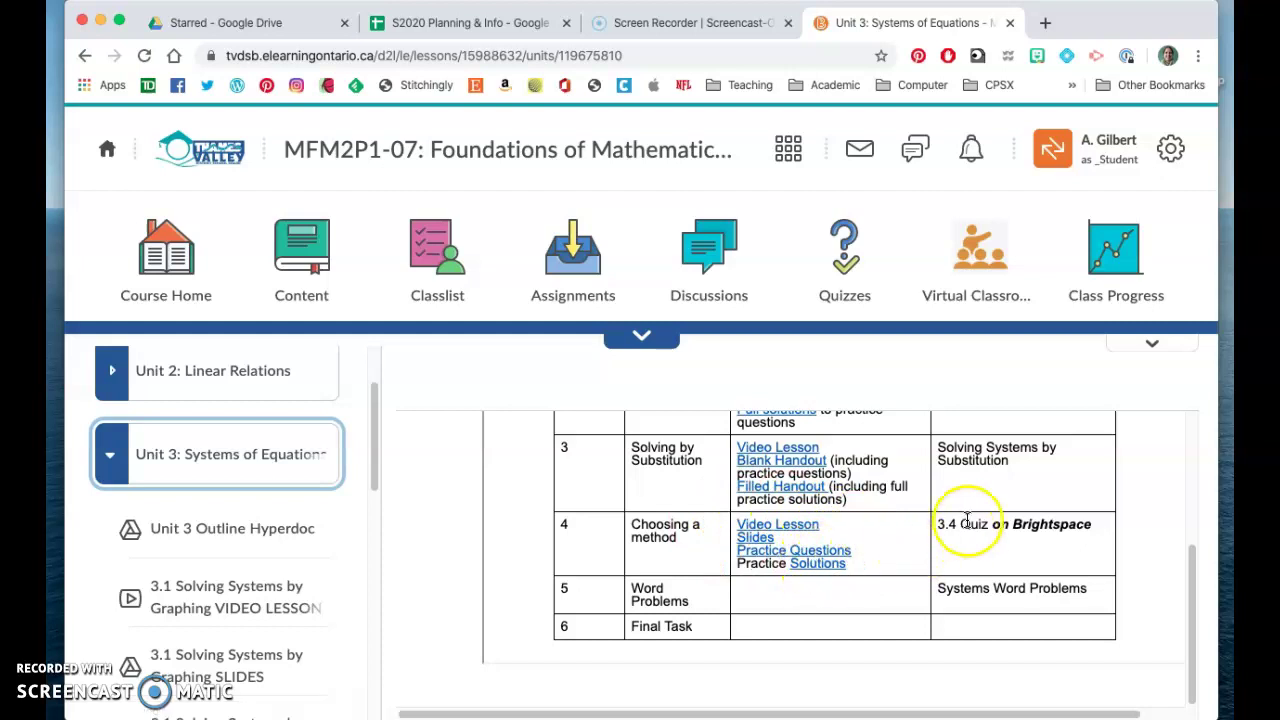
Open the 3.4 Quiz from the course quizzes, review its summary details, and return to the quiz list.
left_click(848, 272)
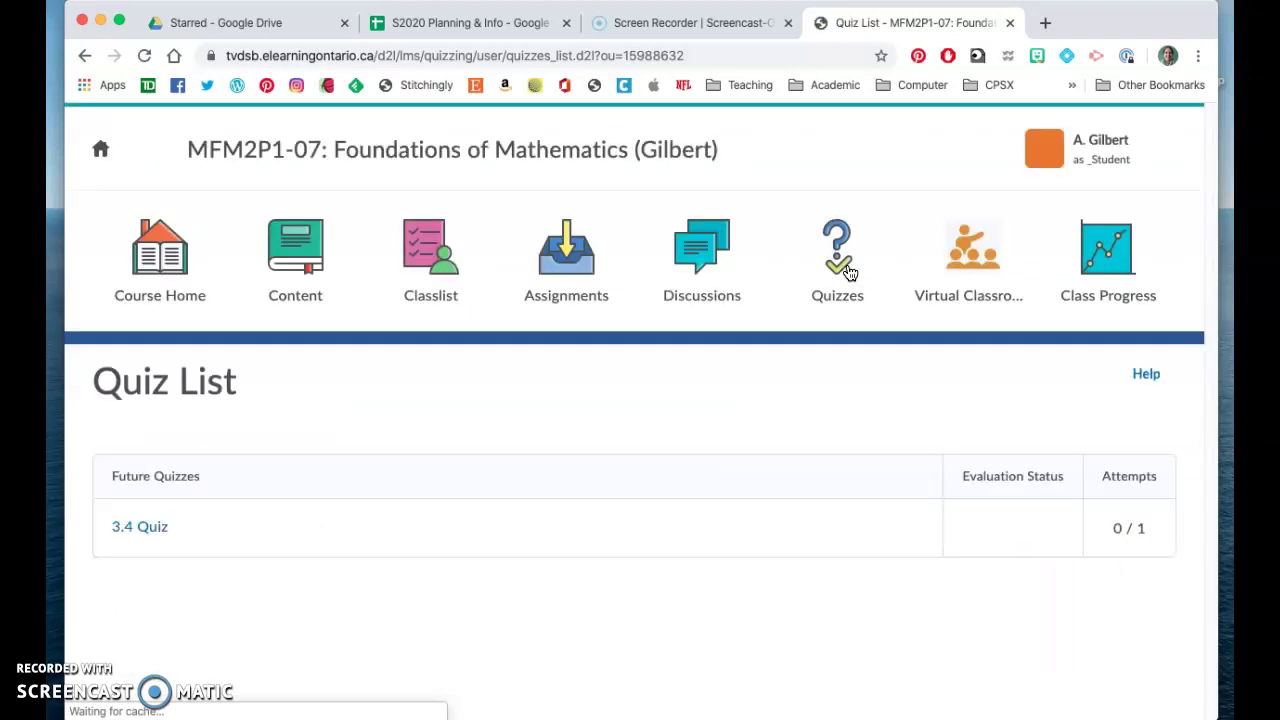
left_click(137, 517)
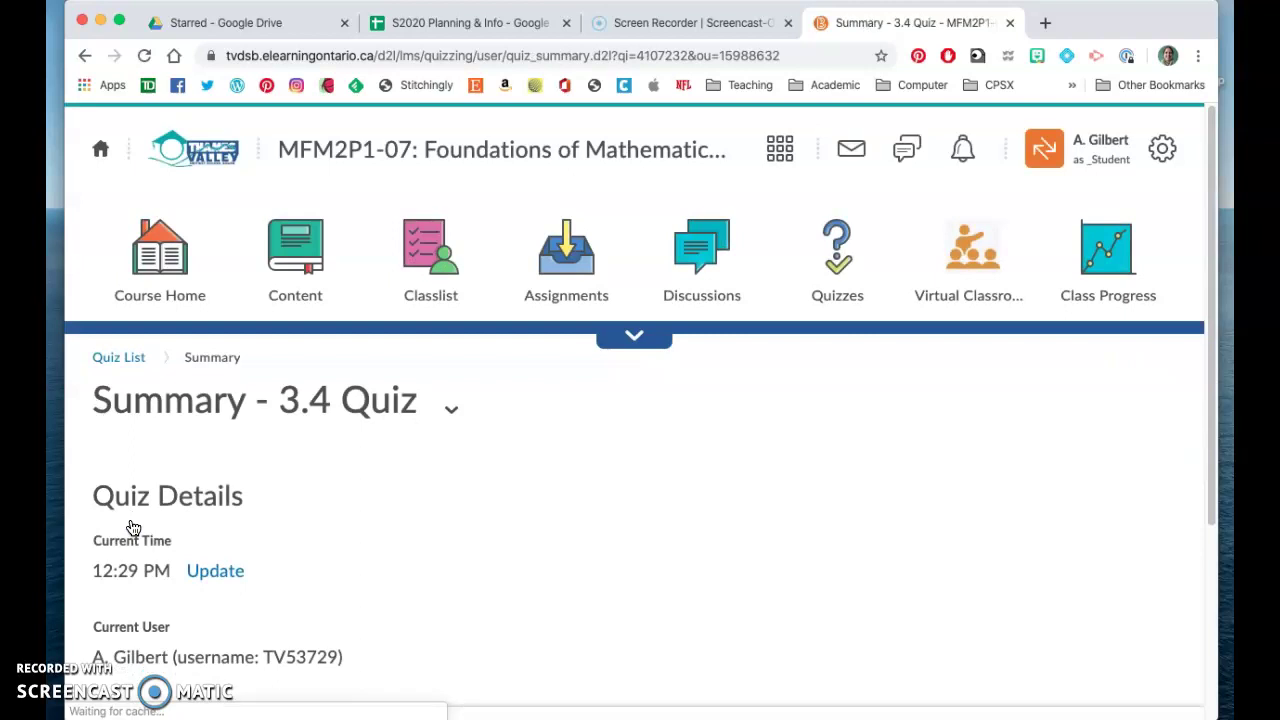
scroll(133, 527, "down", 5)
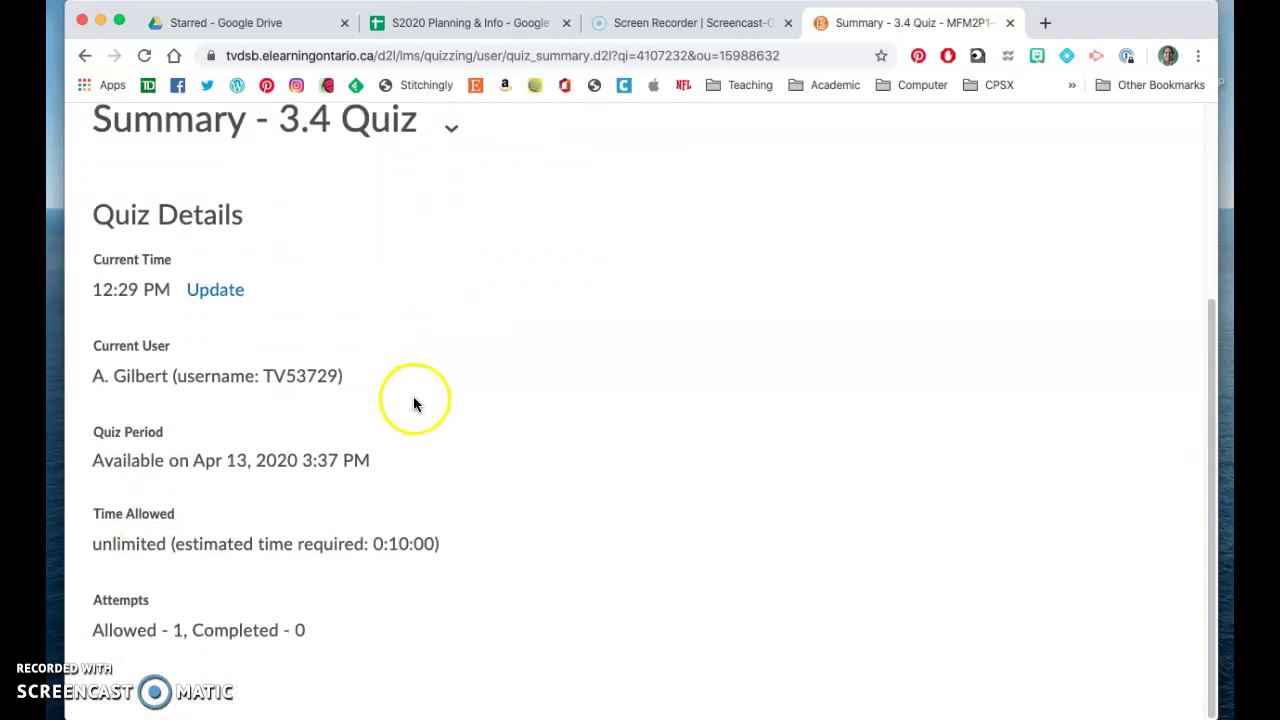
scroll(415, 404, "up", 3)
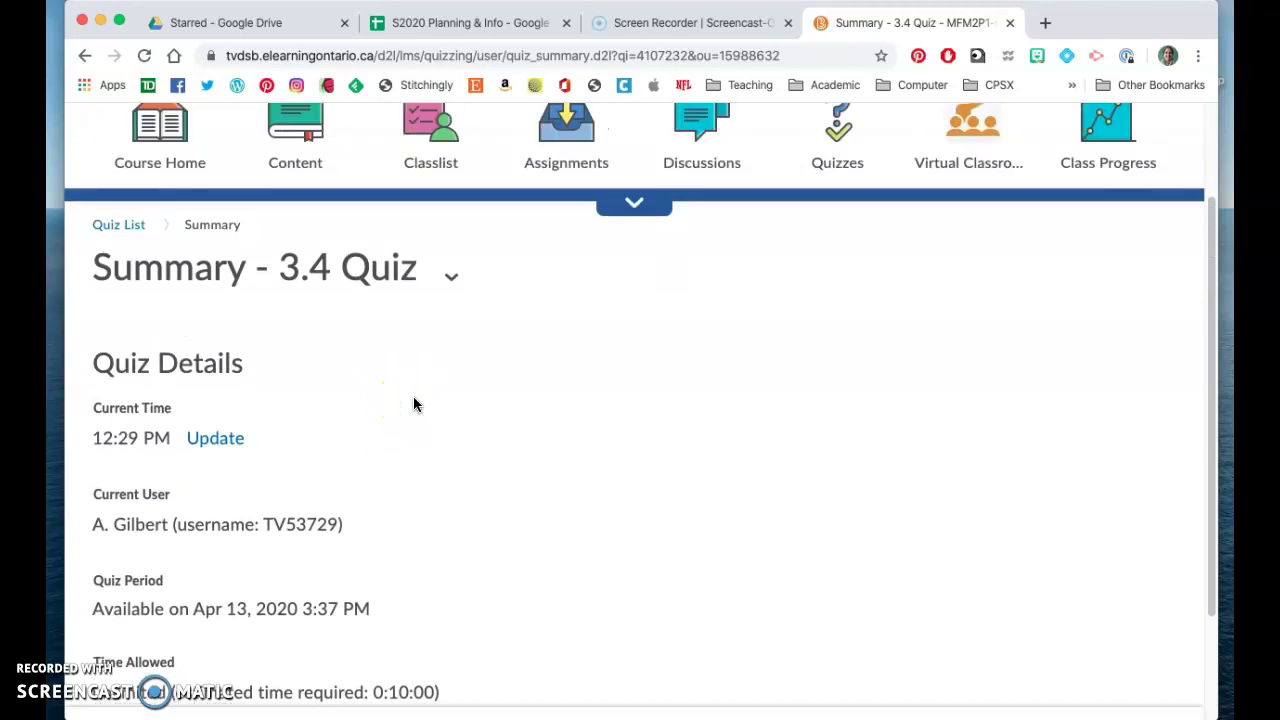
scroll(415, 404, "up", 1)
scroll(415, 404, "up", 1)
scroll(415, 404, "down", 6)
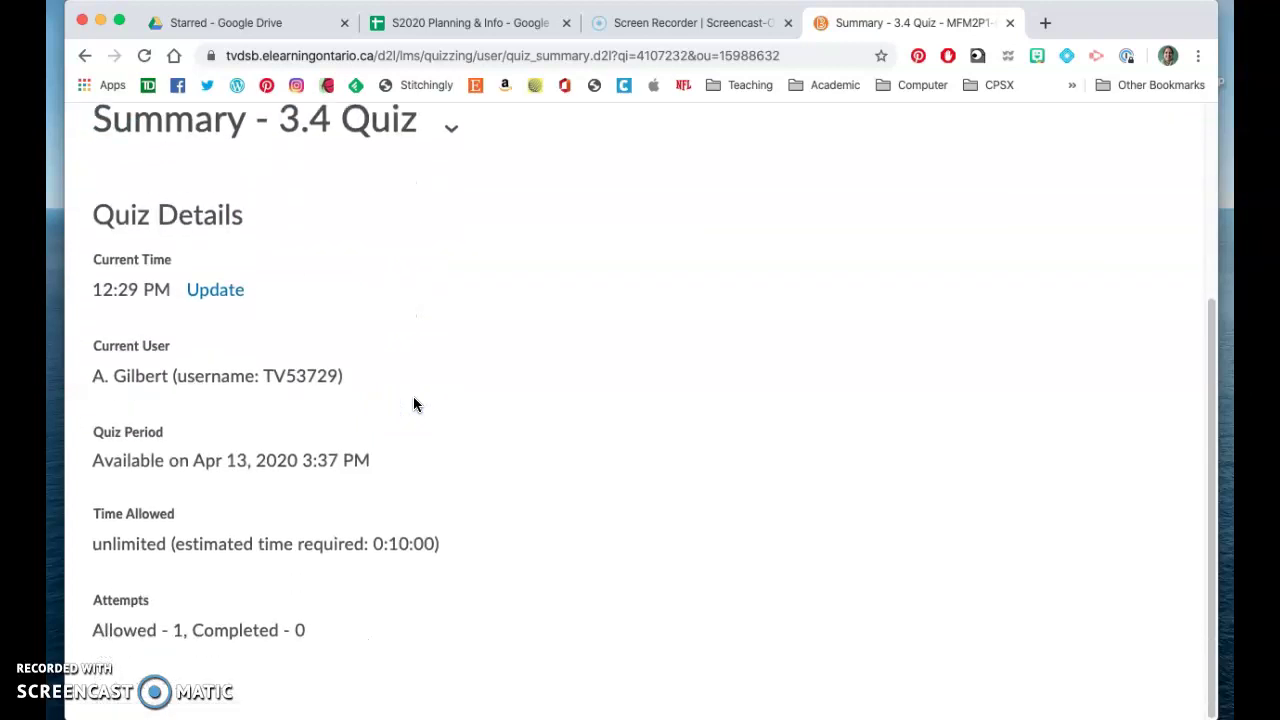
scroll(415, 404, "up", 4)
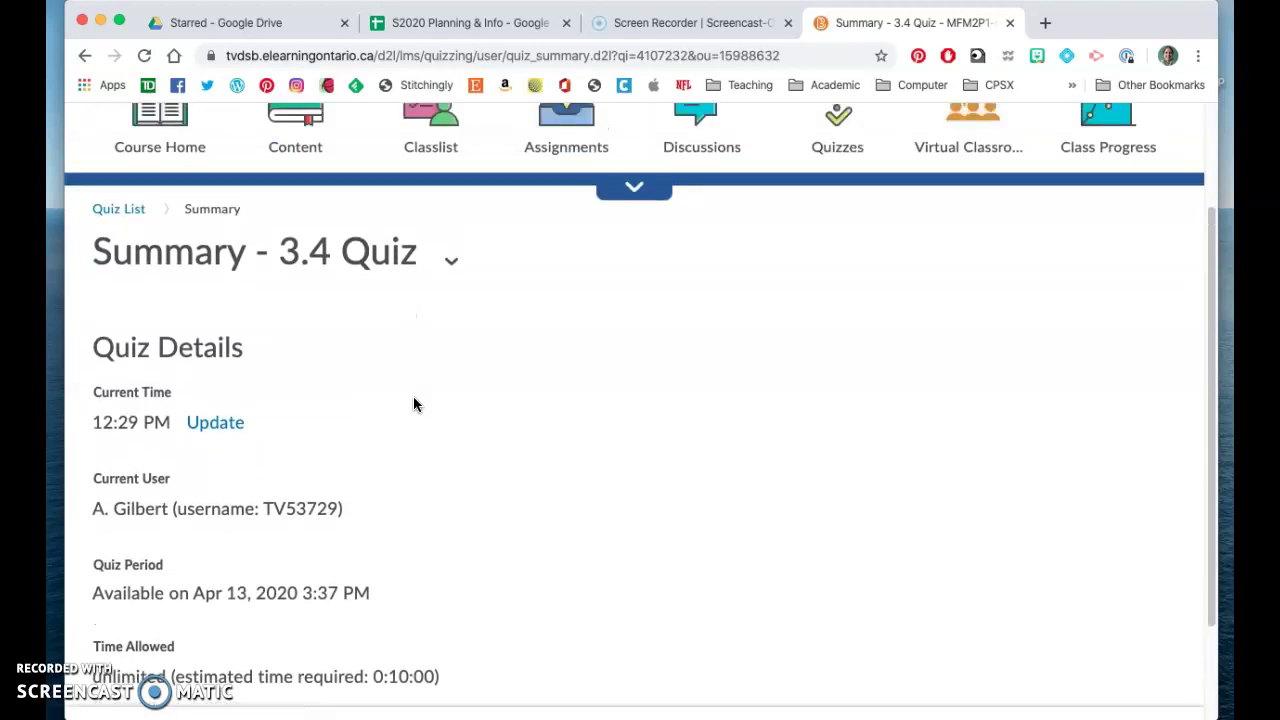
scroll(415, 404, "up", 3)
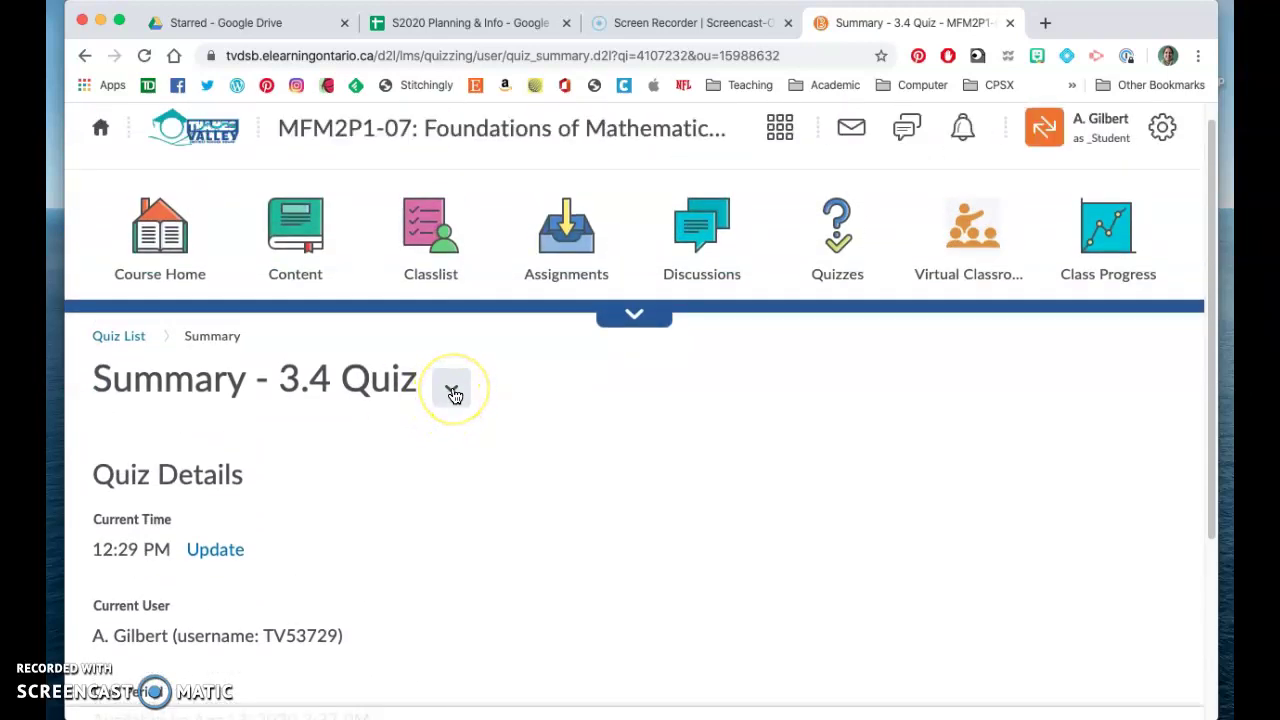
left_click(118, 337)
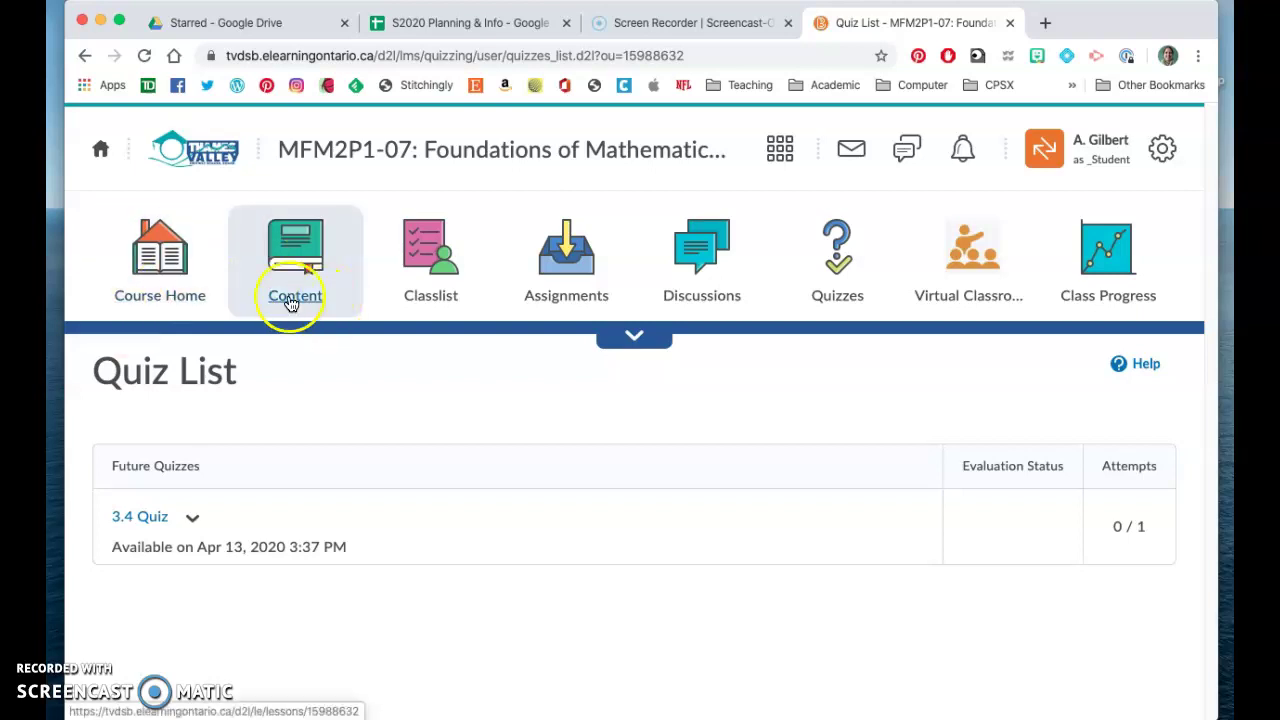
Go through the course home to the assignments and view the attached MFM2P: Linear Relations Assignment document, closing it when done.
left_click(145, 276)
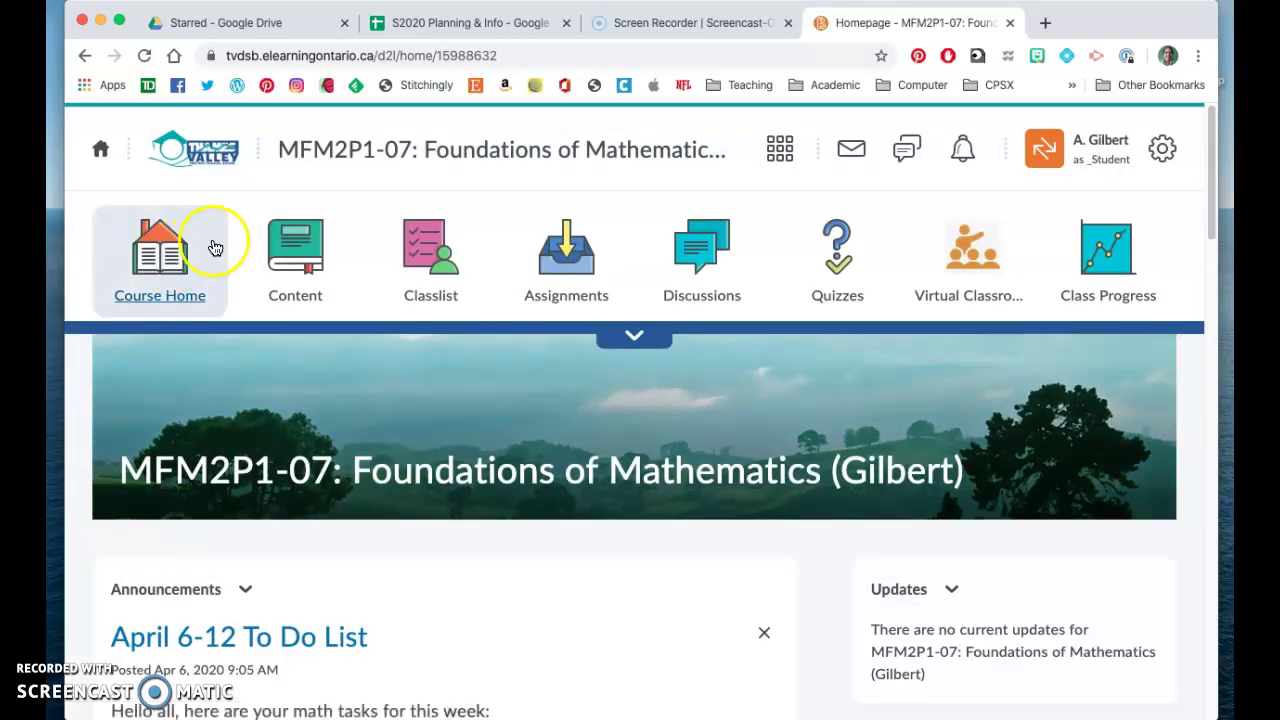
left_click(578, 265)
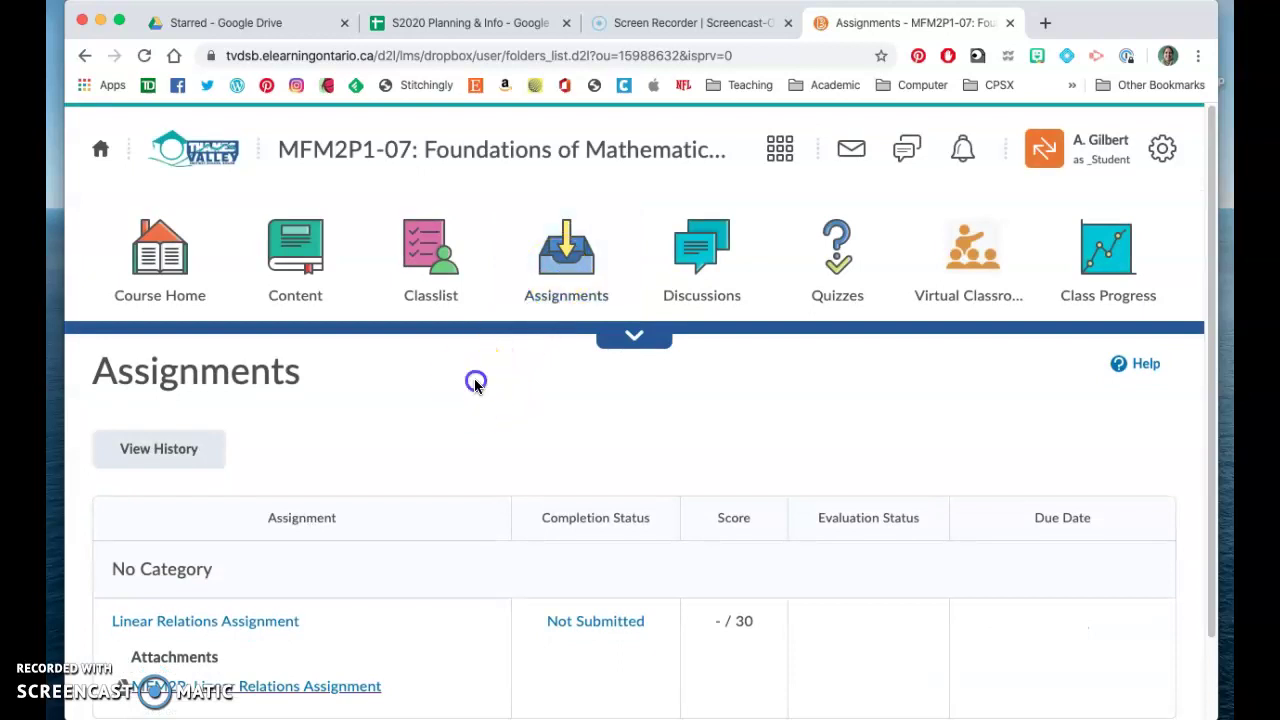
scroll(475, 383, "down", 2)
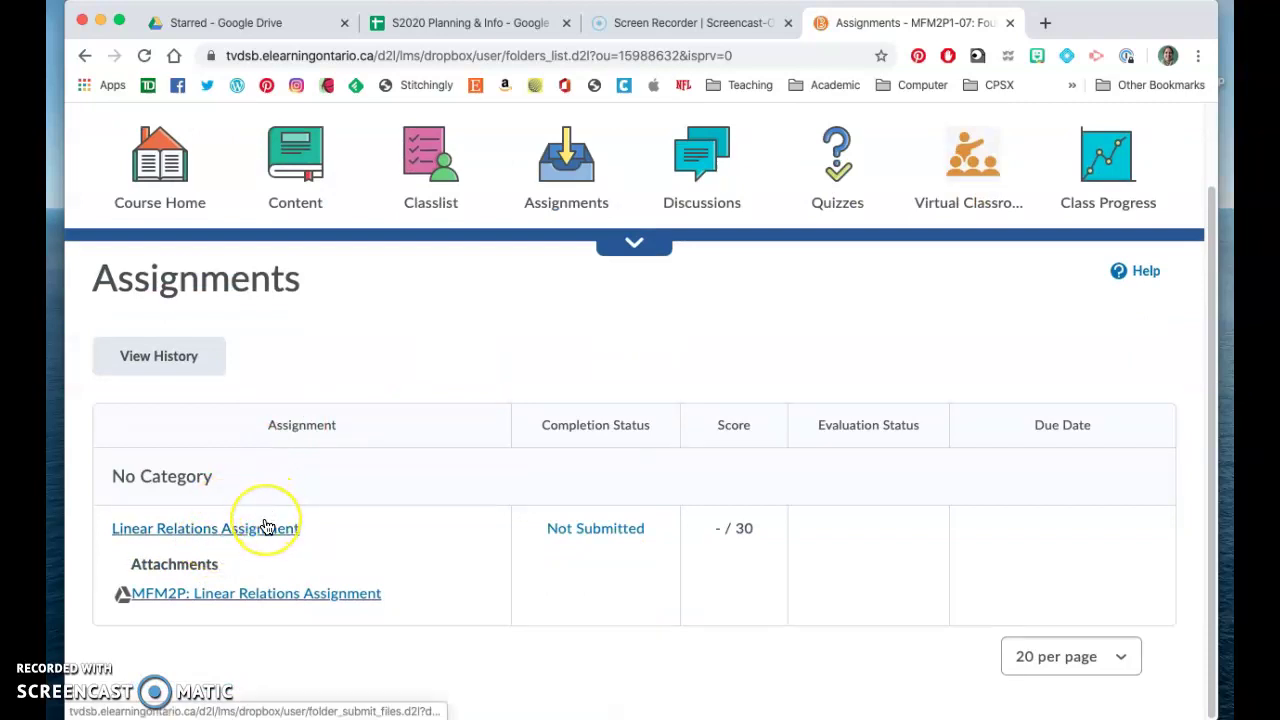
left_click(237, 600)
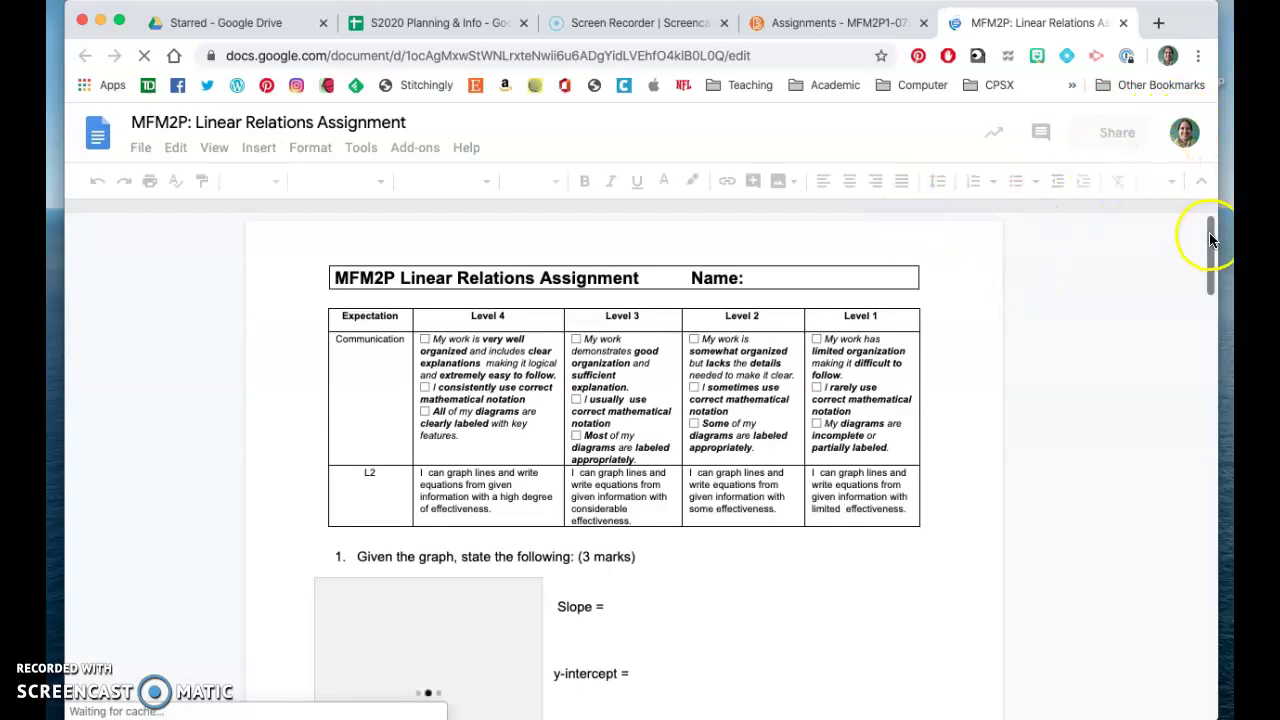
left_click(1122, 23)
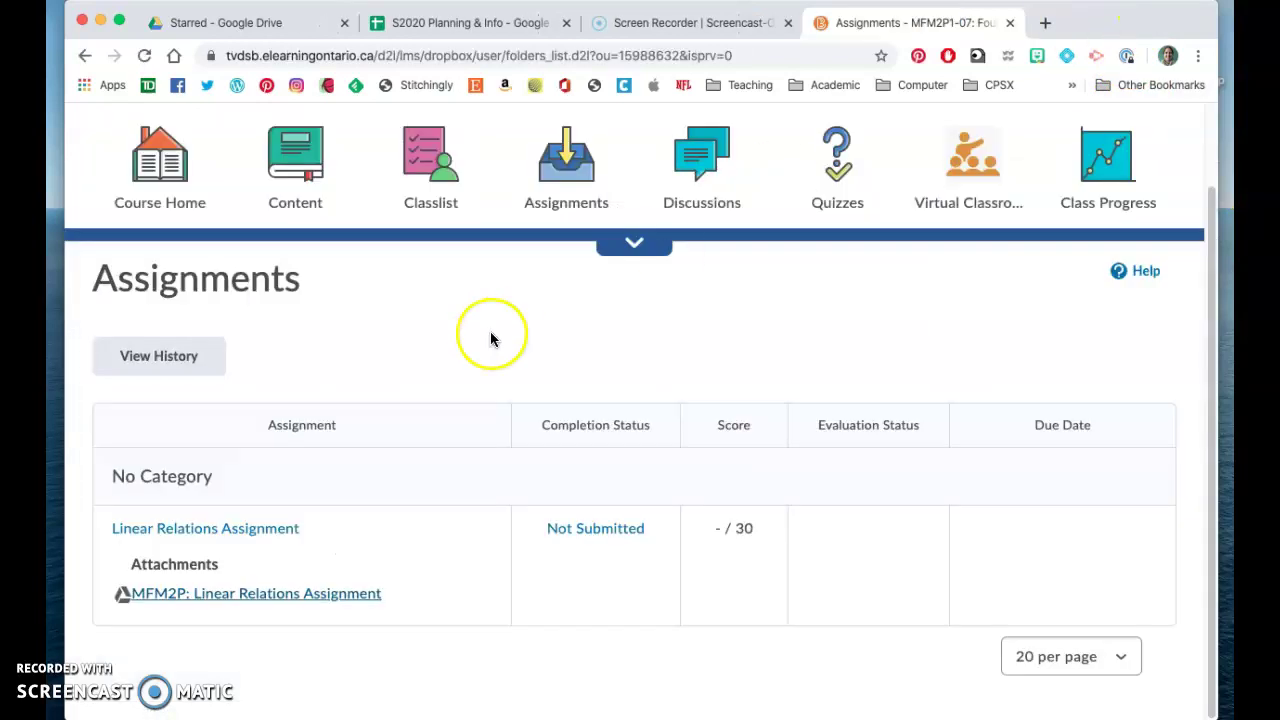
Open the Linear Relations Assignment submission page and read from its instructions down to the Submit Assignment section.
left_click(221, 530)
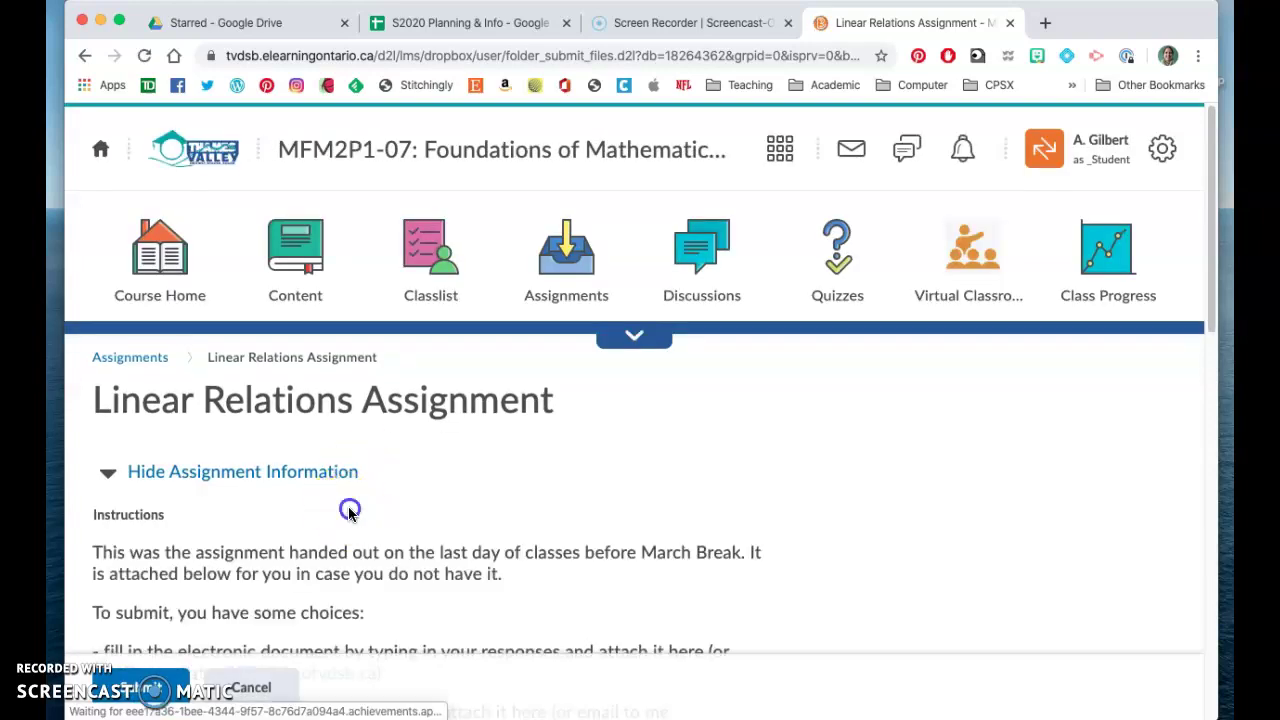
scroll(350, 514, "down", 3)
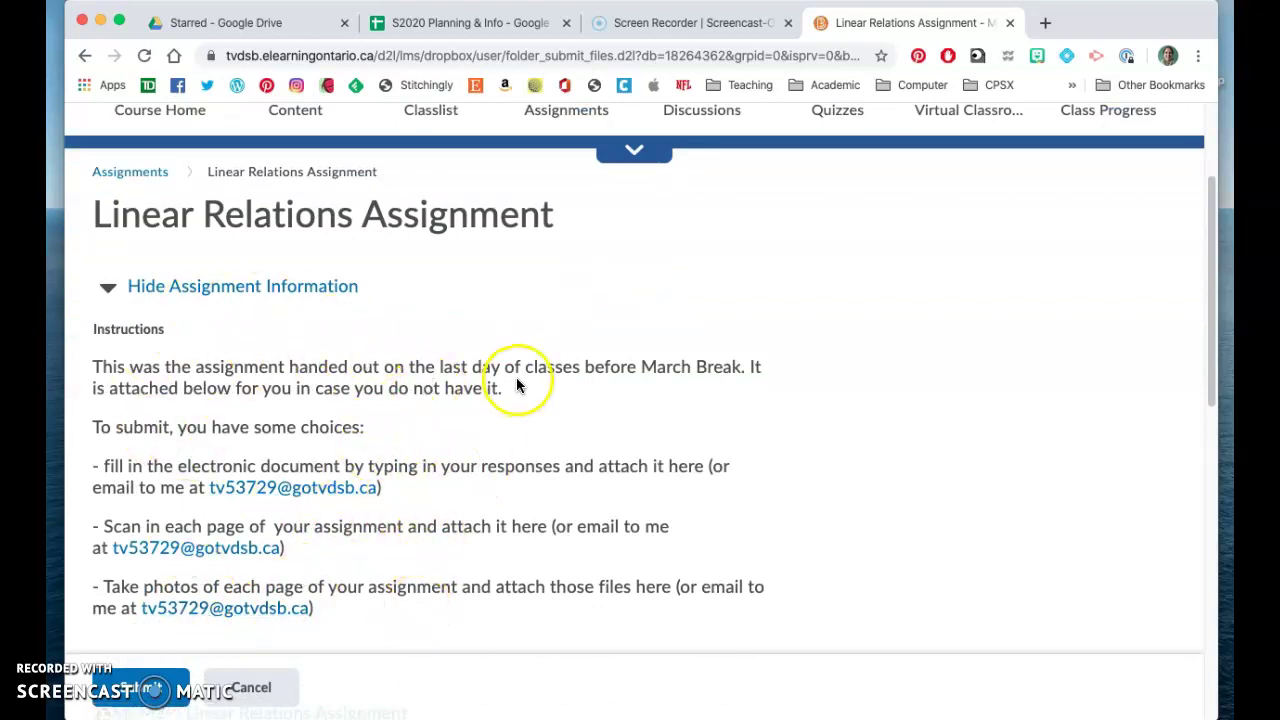
scroll(517, 380, "down", 5)
scroll(516, 385, "down", 5)
scroll(516, 385, "down", 4)
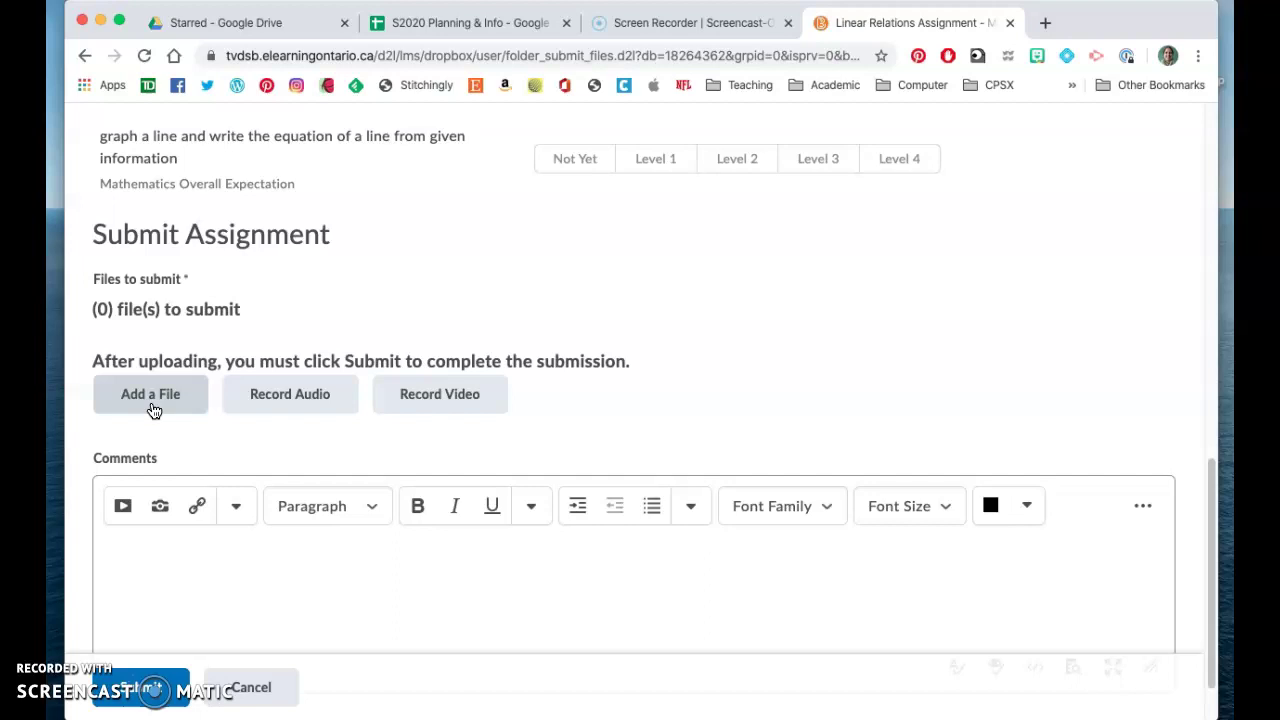
Examine the file upload, comments and submit options in the Linear Relations Assignment submission form.
left_click(234, 360)
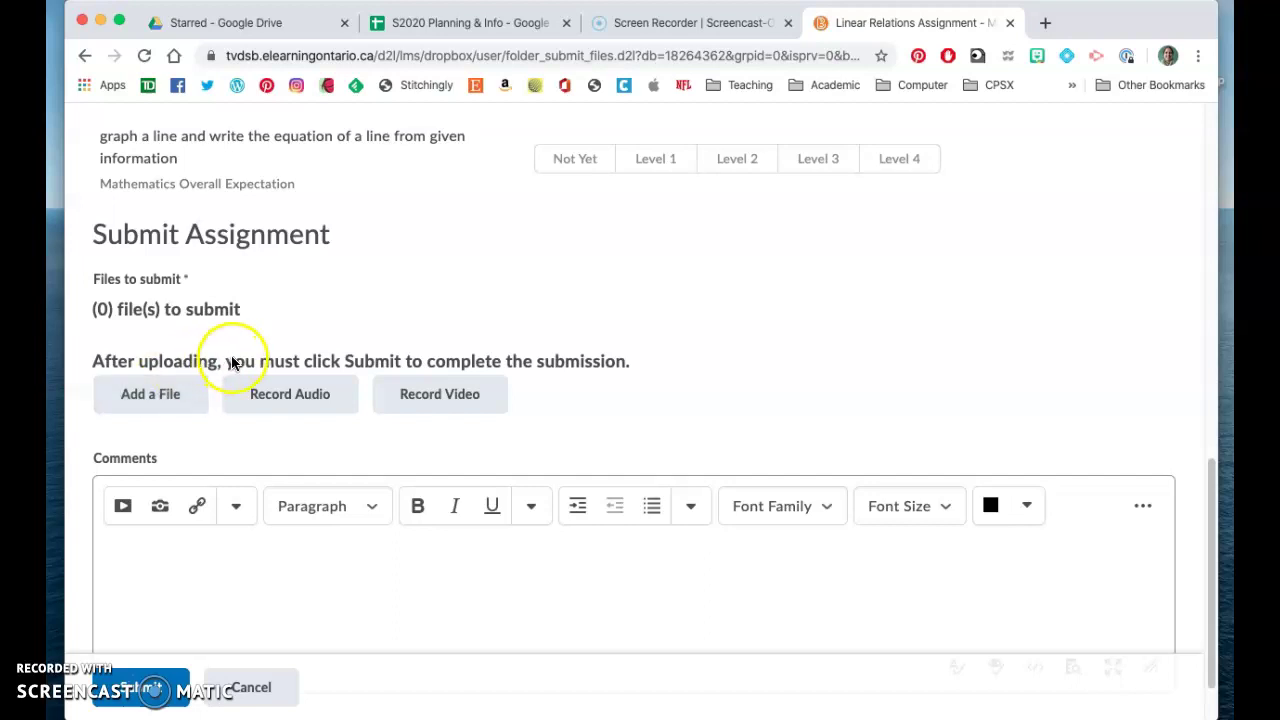
scroll(234, 360, "down", 2)
left_click(165, 322)
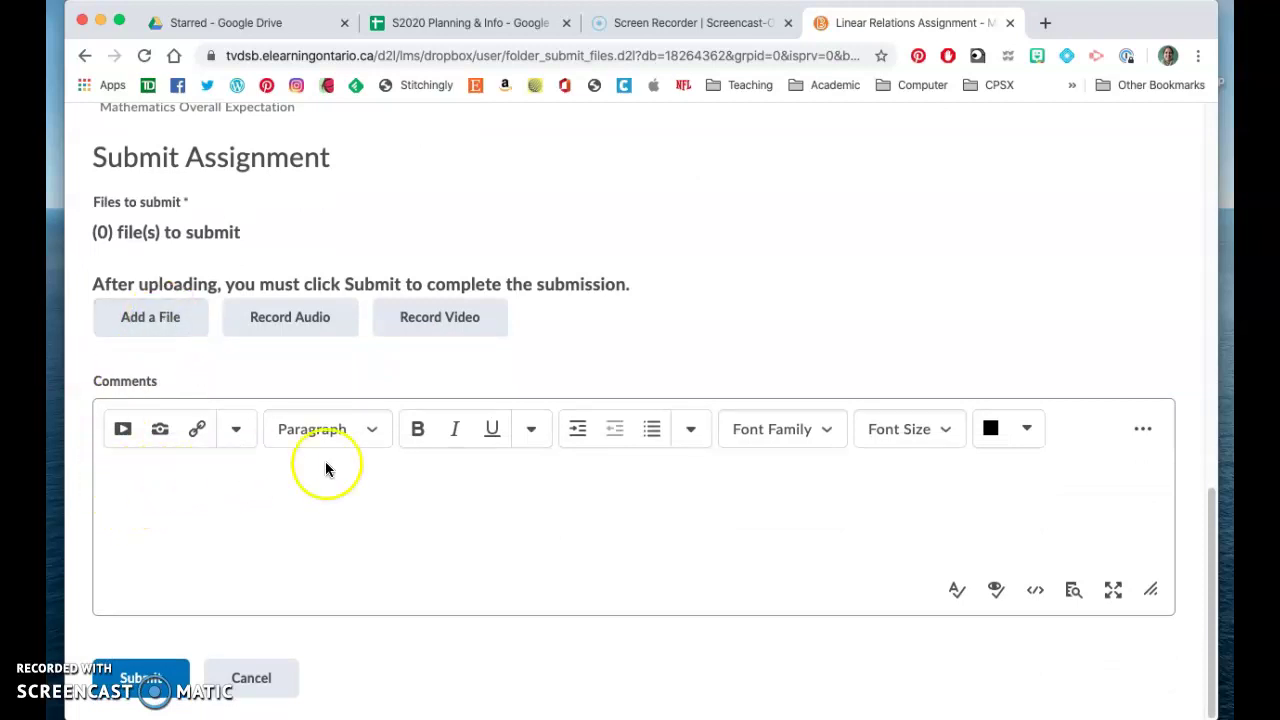
left_click(285, 385)
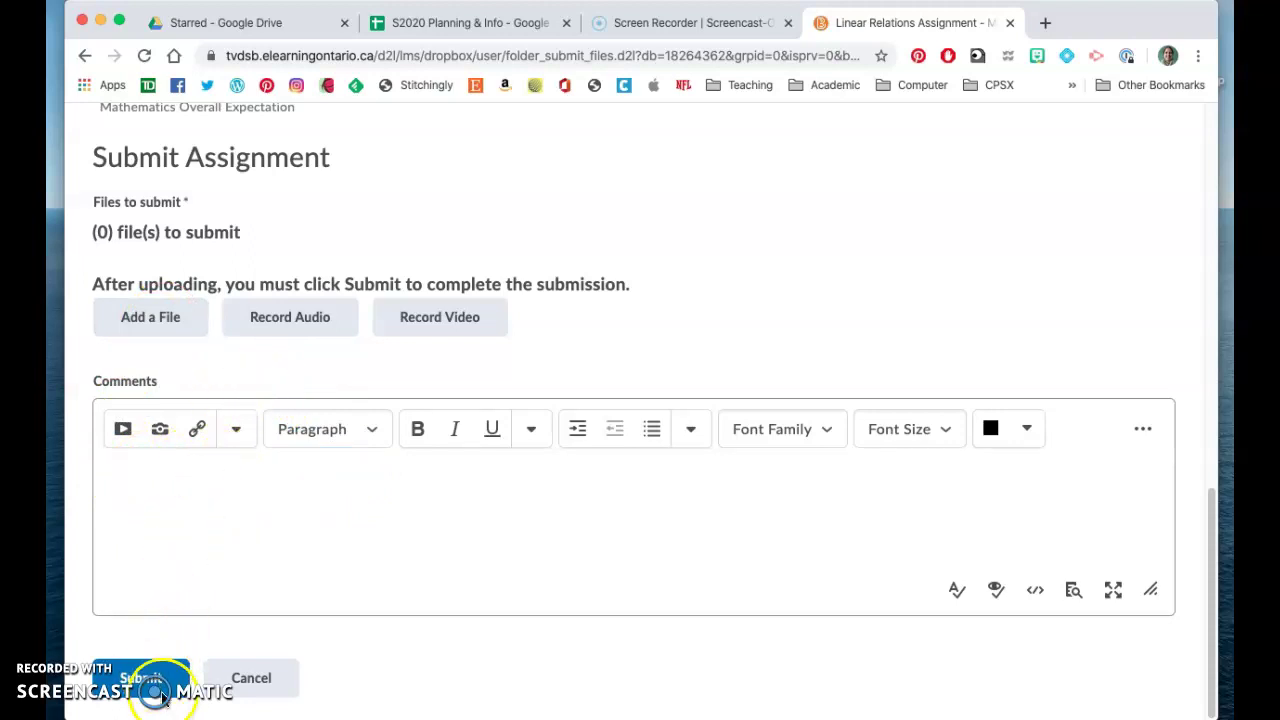
left_click(645, 661)
Reveal the remaining course navigation links and open the course's Grades page.
scroll(644, 664, "up", 10)
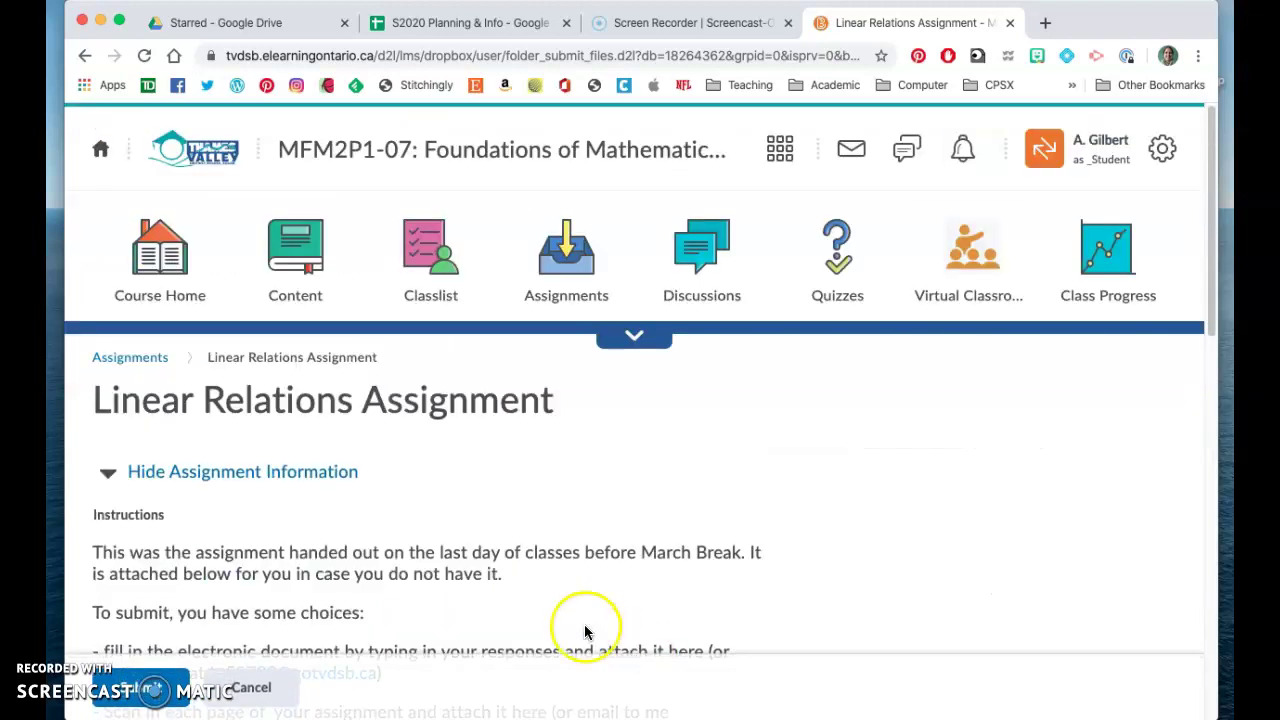
left_click(637, 341)
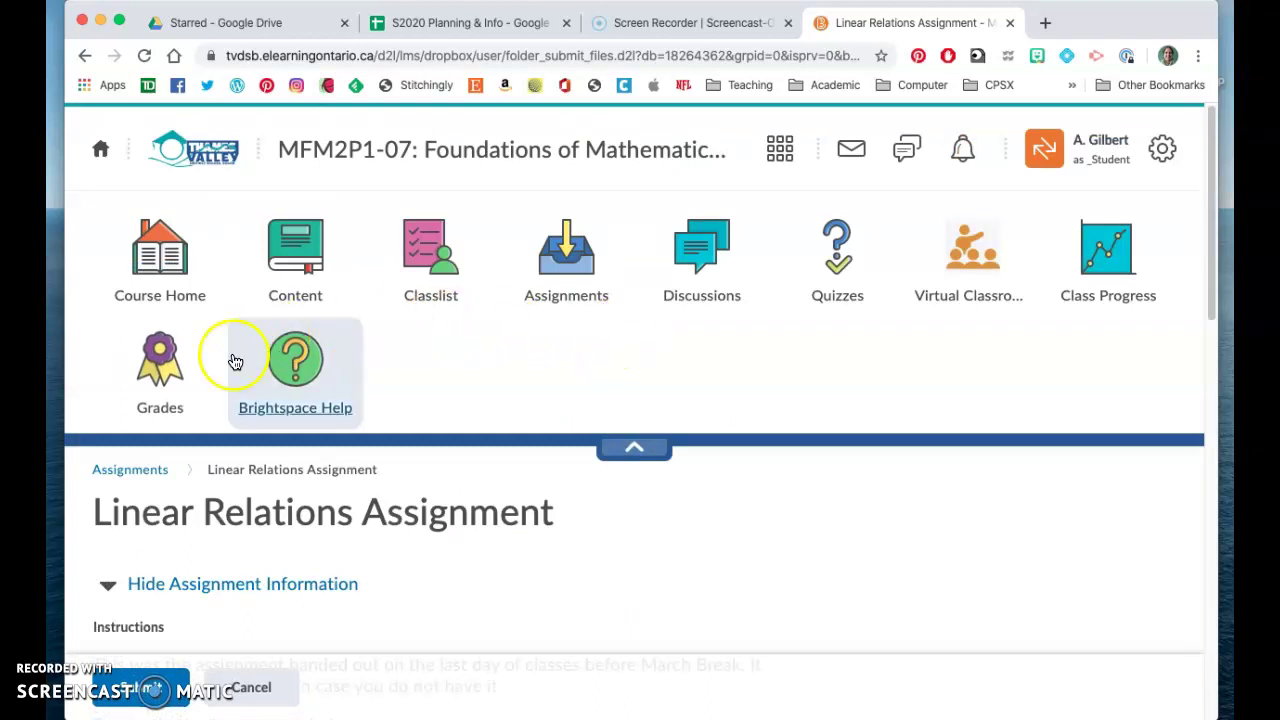
left_click(150, 374)
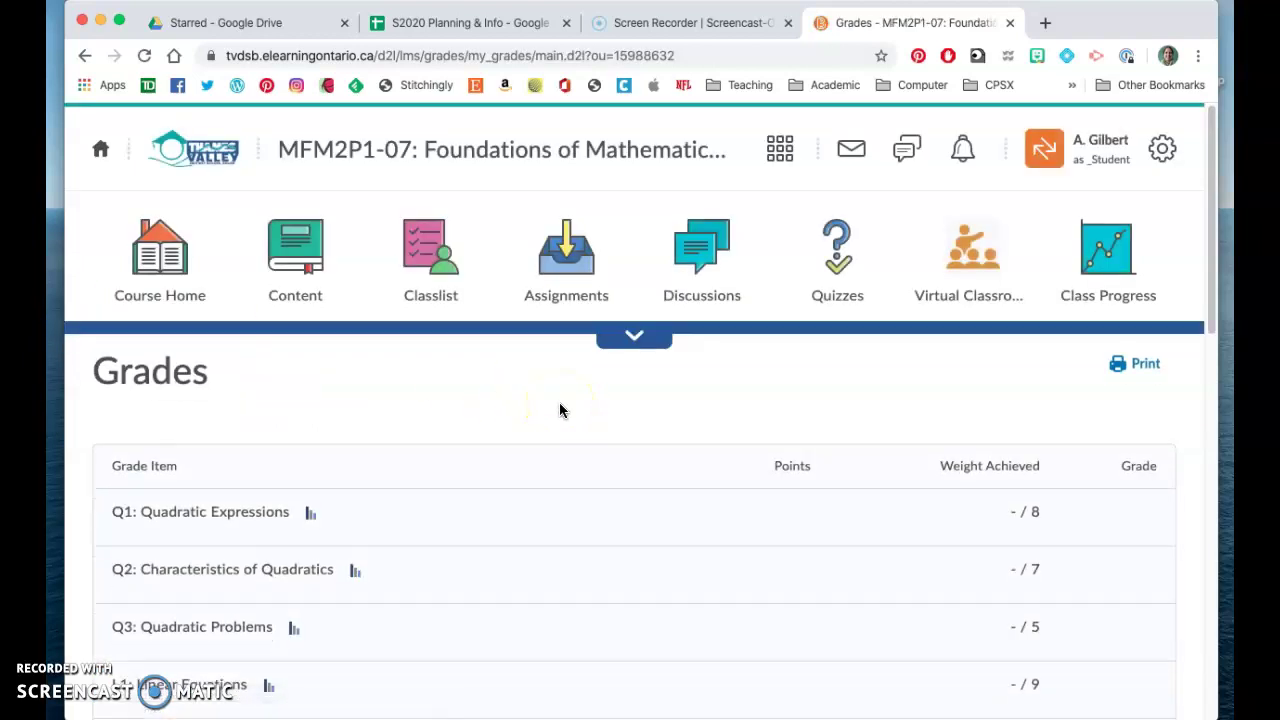
Review the grade items from Q1: Quadratic Expressions down to Final Exam, including their points and weights.
scroll(559, 410, "down", 4)
scroll(559, 410, "down", 1)
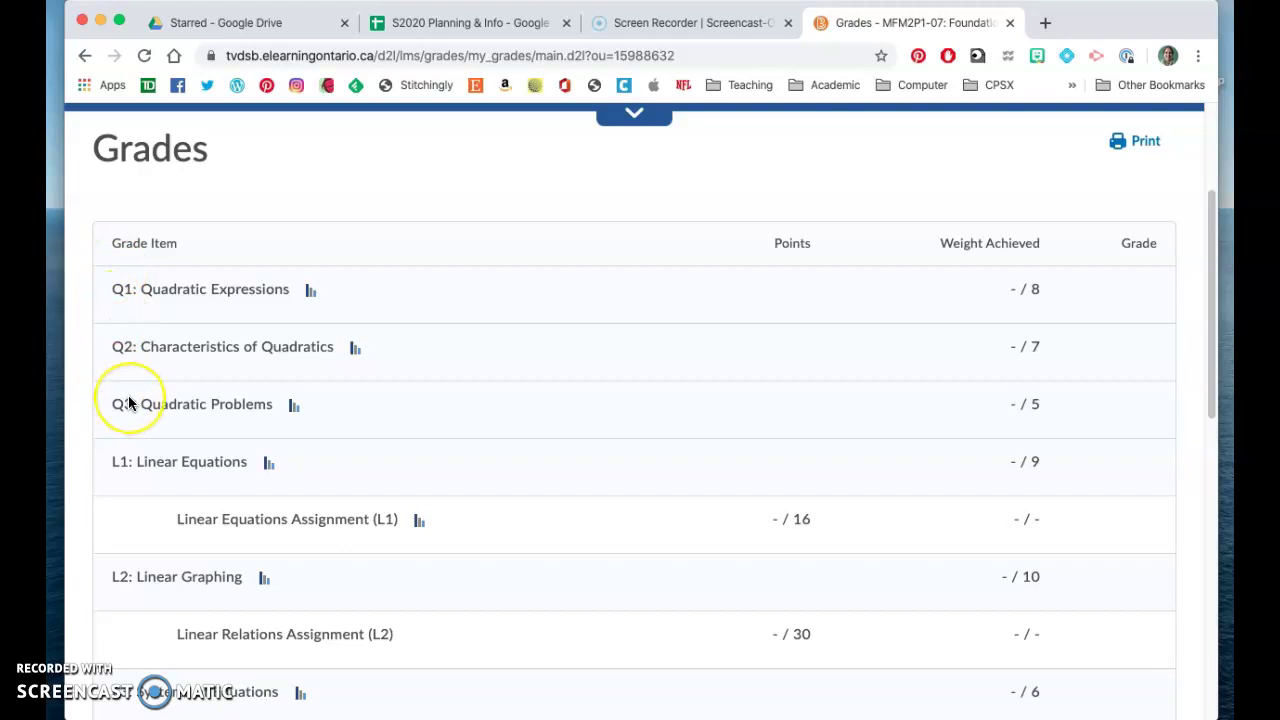
scroll(128, 402, "down", 8)
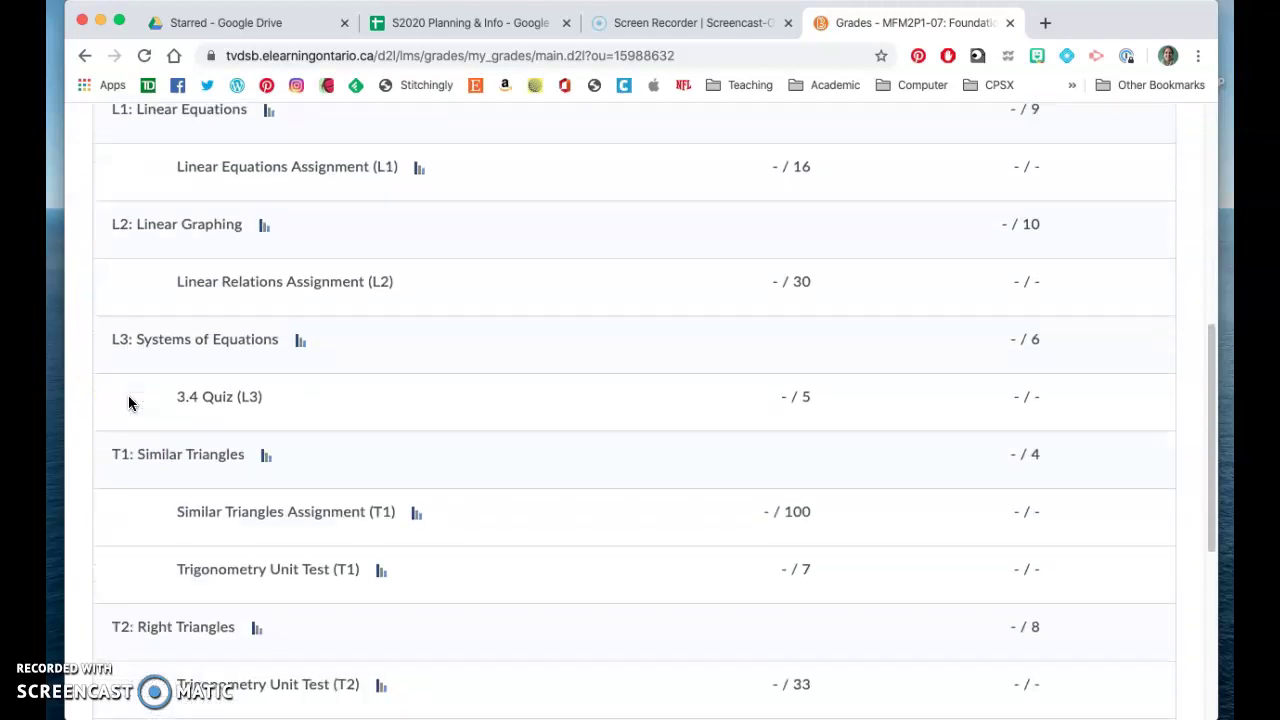
scroll(128, 402, "down", 8)
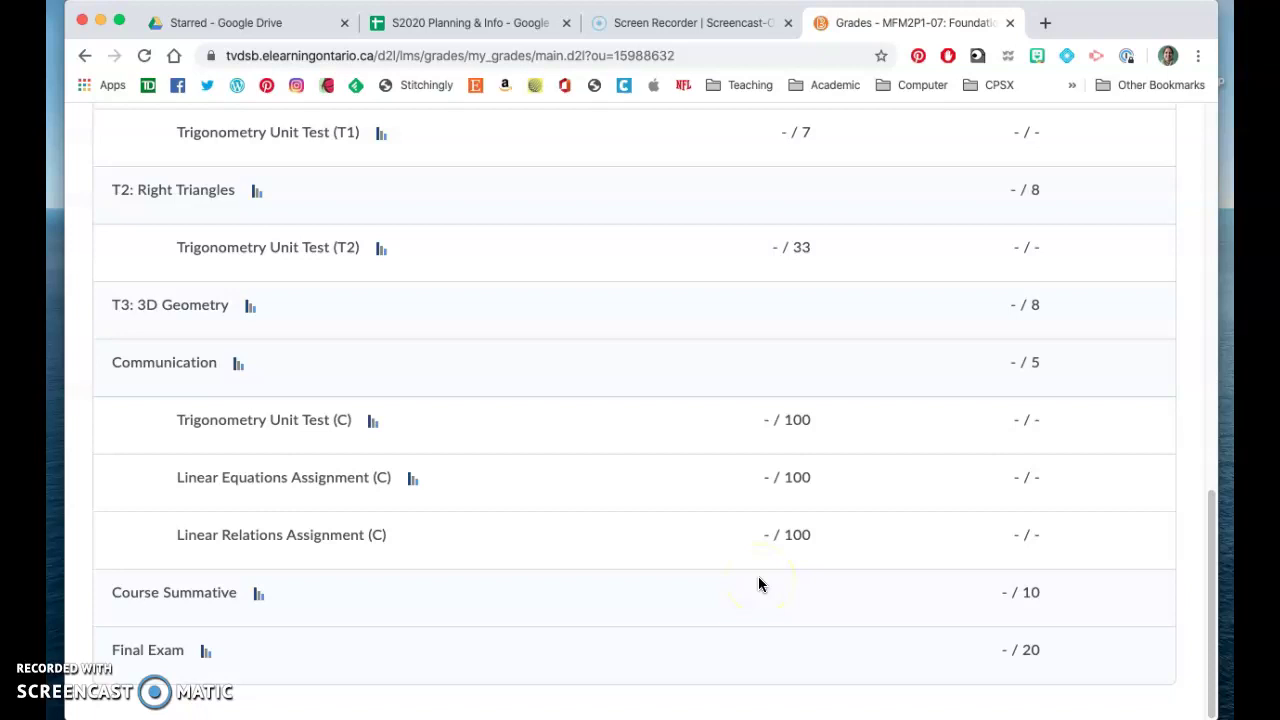
scroll(356, 657, "up", 3)
scroll(352, 658, "up", 10)
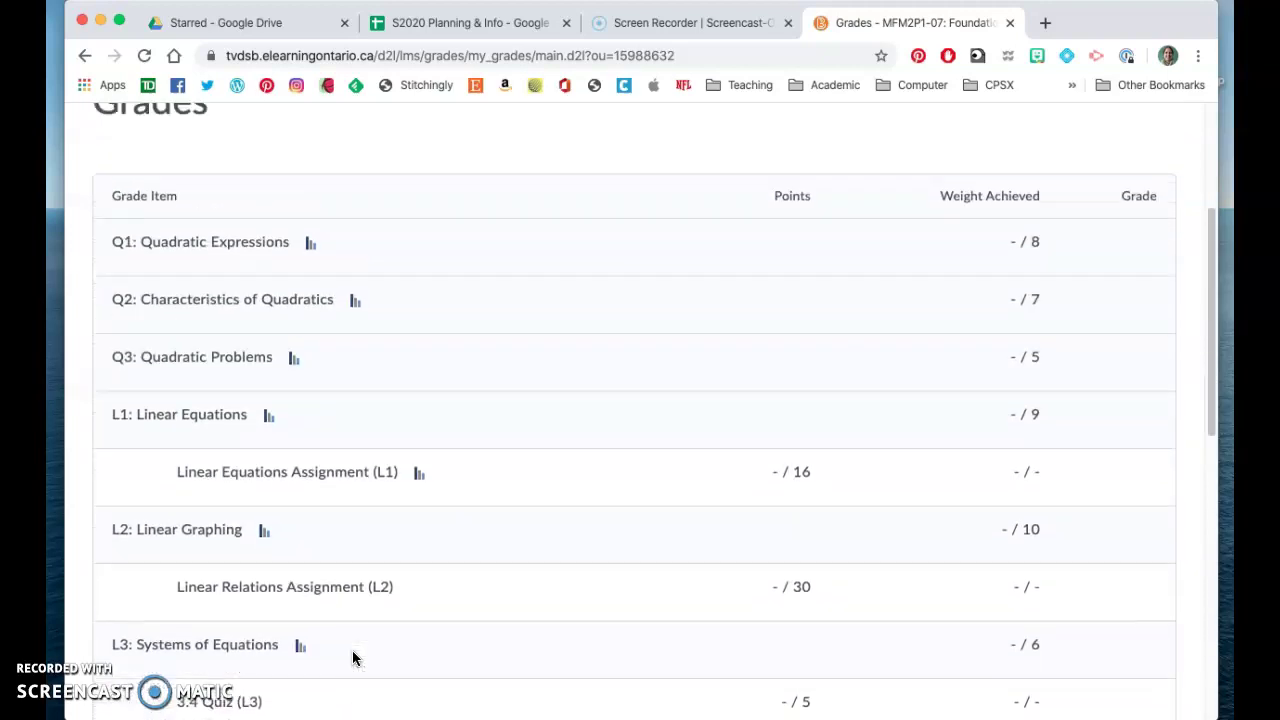
scroll(352, 658, "up", 2)
scroll(352, 658, "up", 1)
scroll(352, 658, "down", 5)
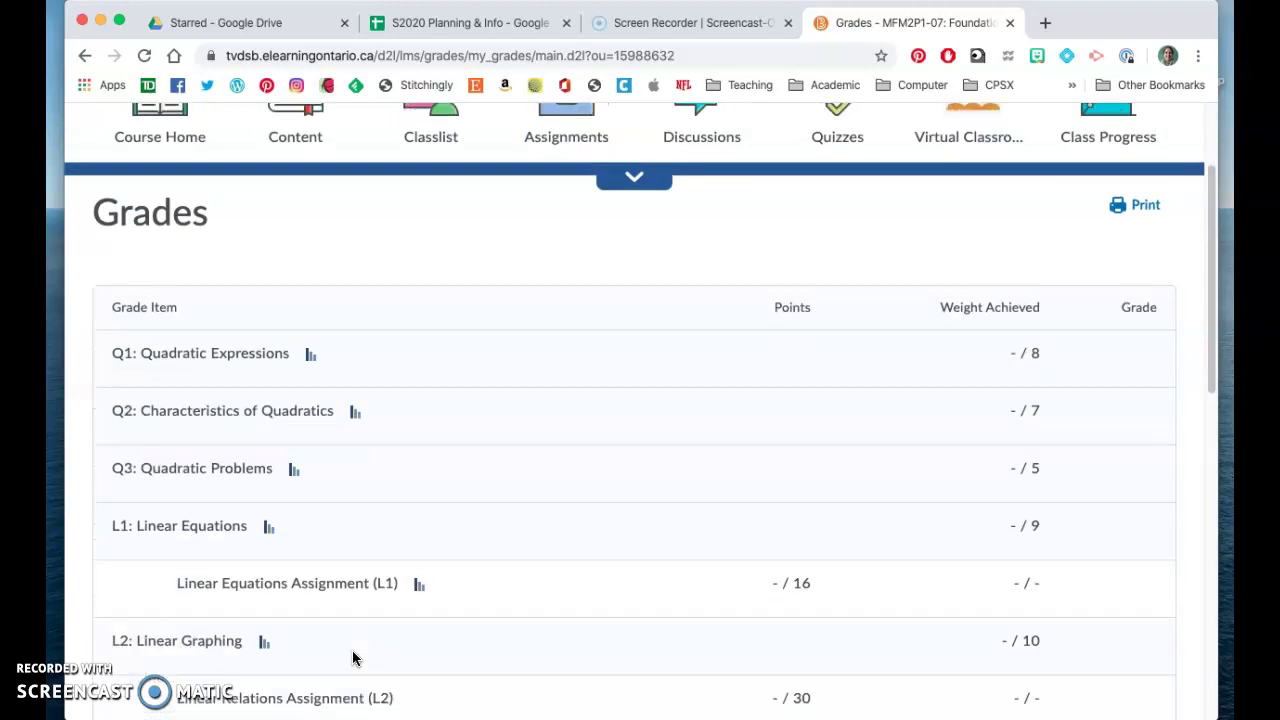
scroll(352, 658, "down", 5)
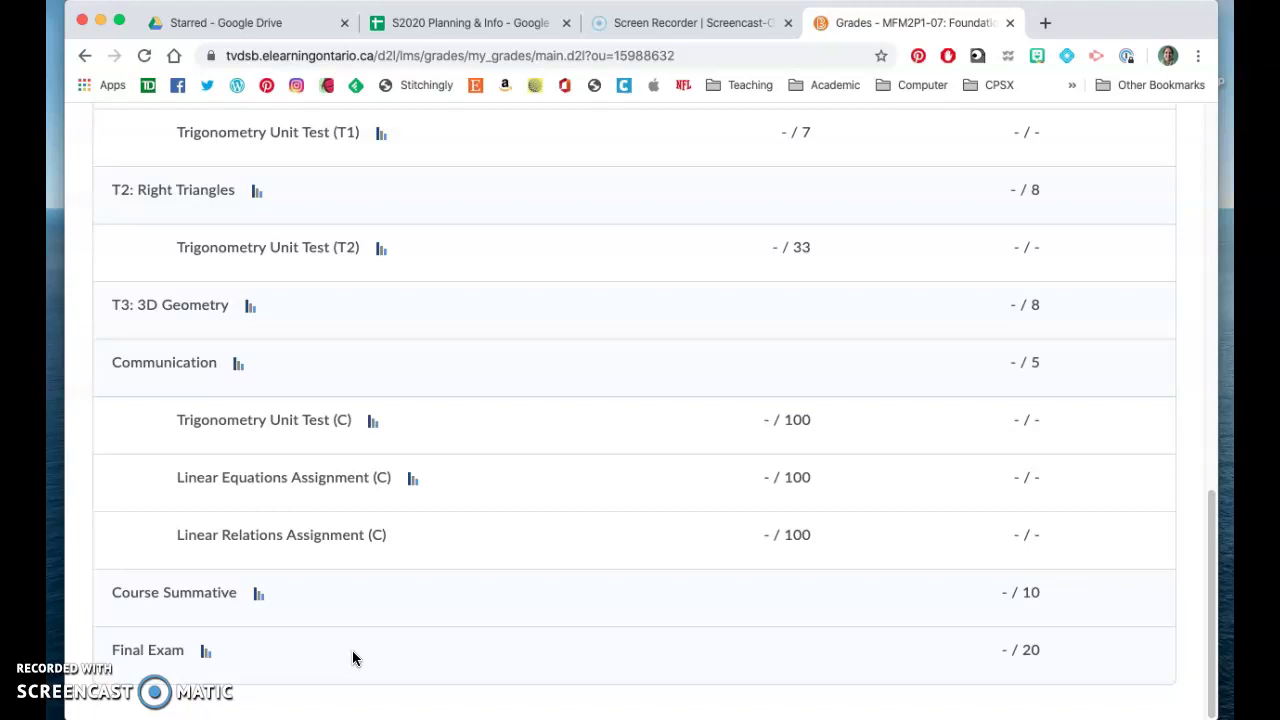
scroll(352, 658, "up", 11)
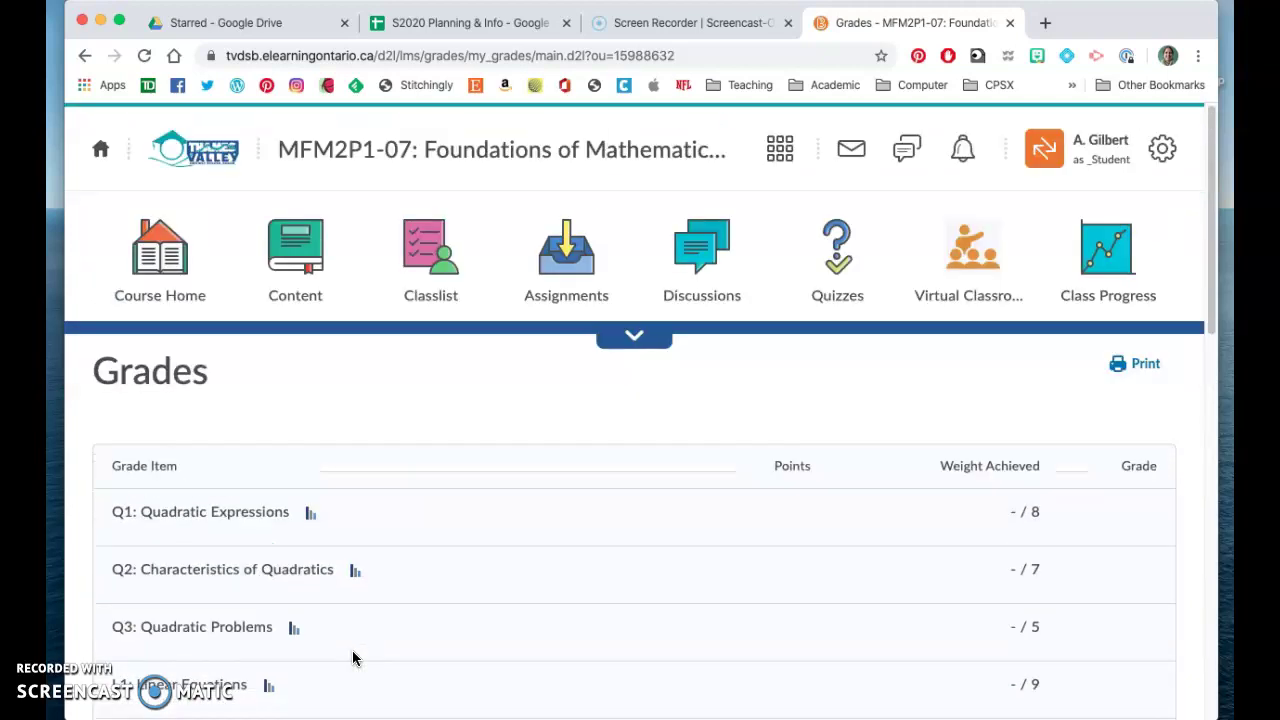
Expand the course navigation, check the Instant Messages and Email options in the message alerts, and close the alerts.
left_click(622, 334)
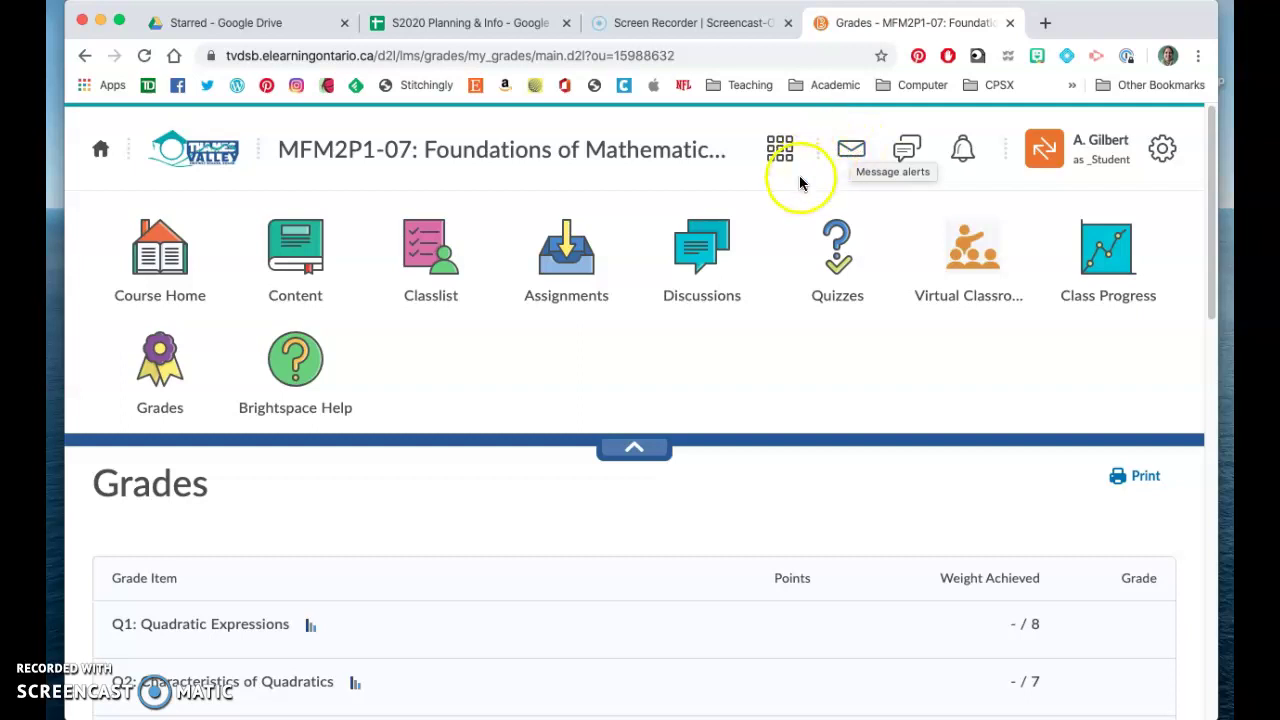
left_click(851, 150)
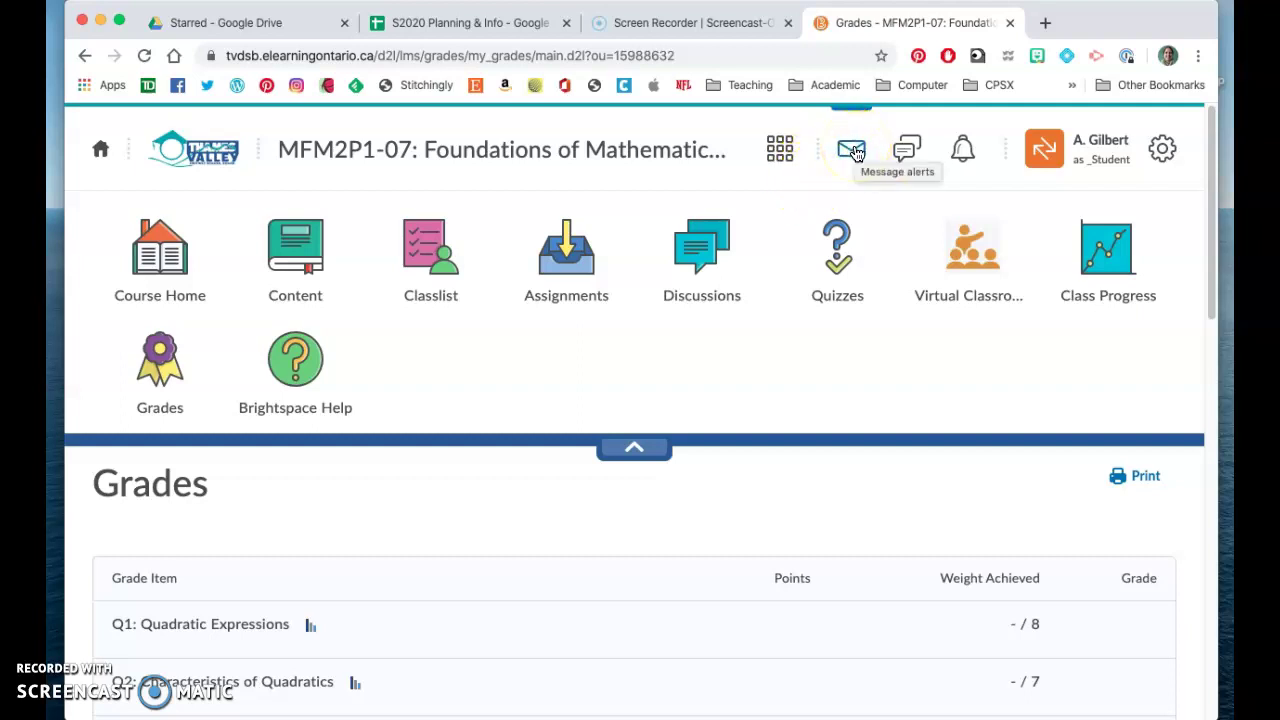
left_click(717, 232)
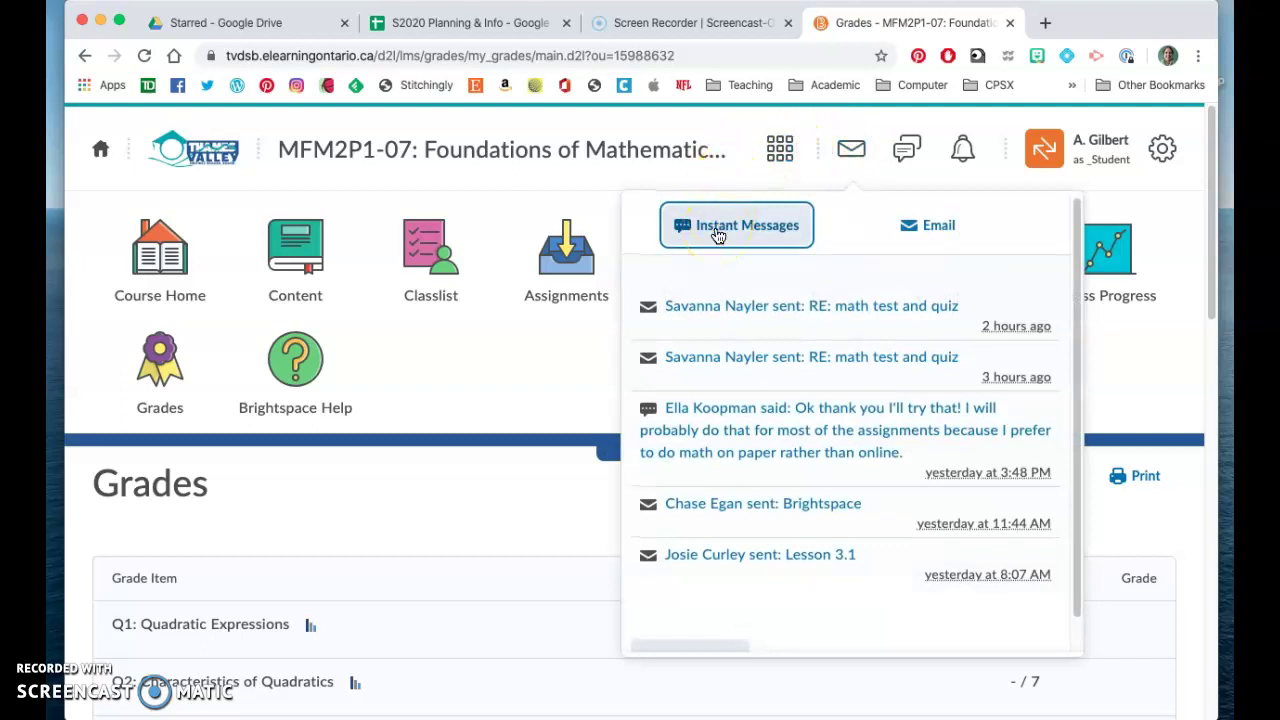
left_click(928, 229)
left_click(611, 112)
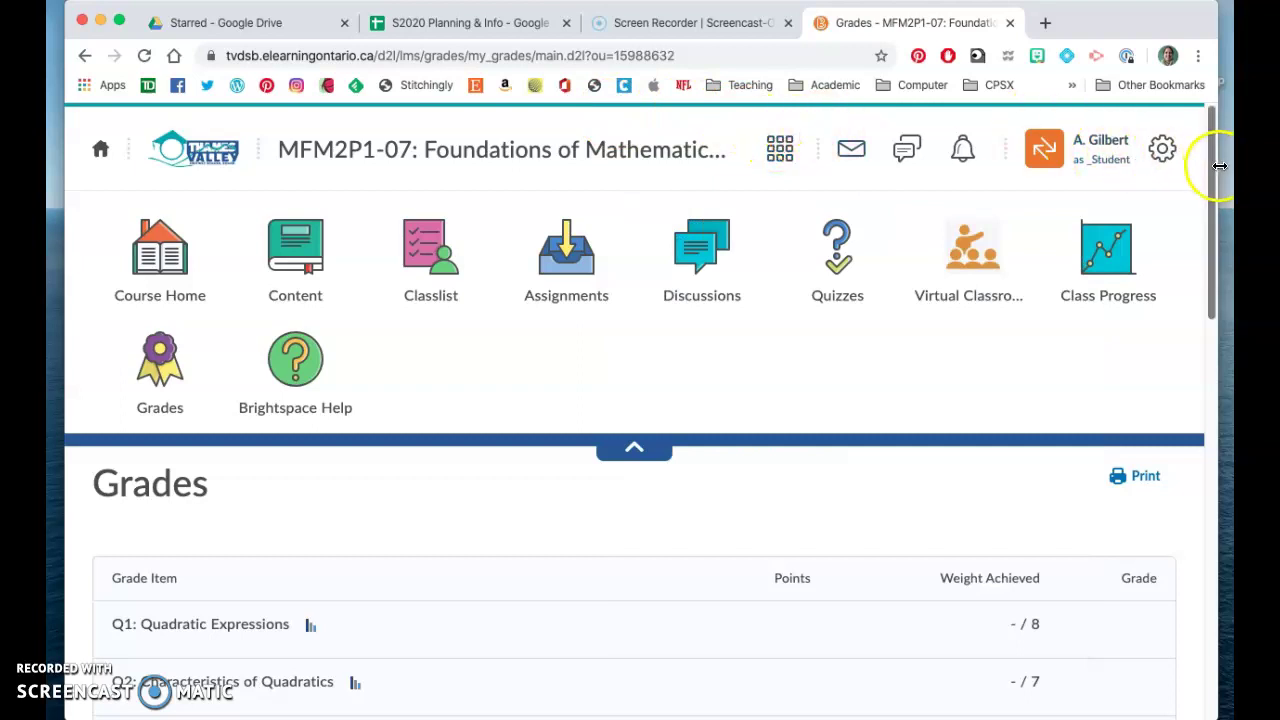
mouse_move(1213, 167)
left_mouse_down()
mouse_move(1218, 226)
mouse_move(1216, 160)
left_mouse_up()
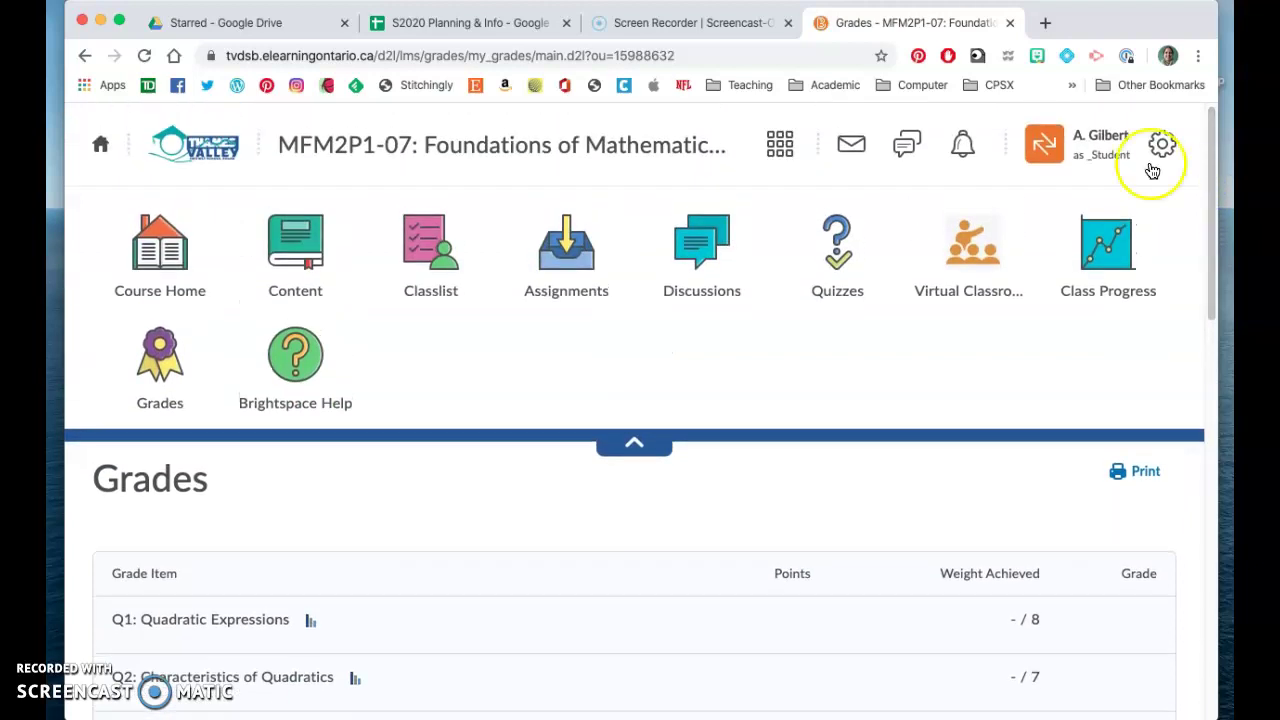
Open Brightspace Help from the course navigation and go to its Learners topics page.
left_click(293, 348)
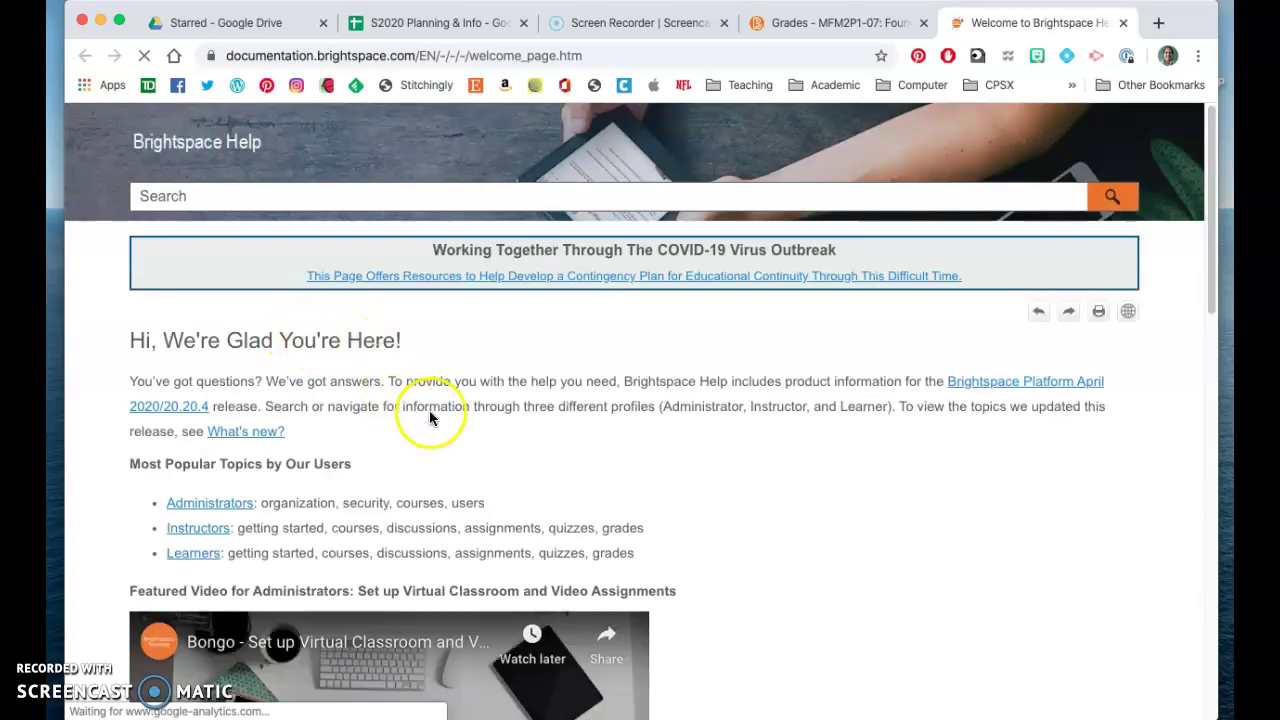
left_click(195, 553)
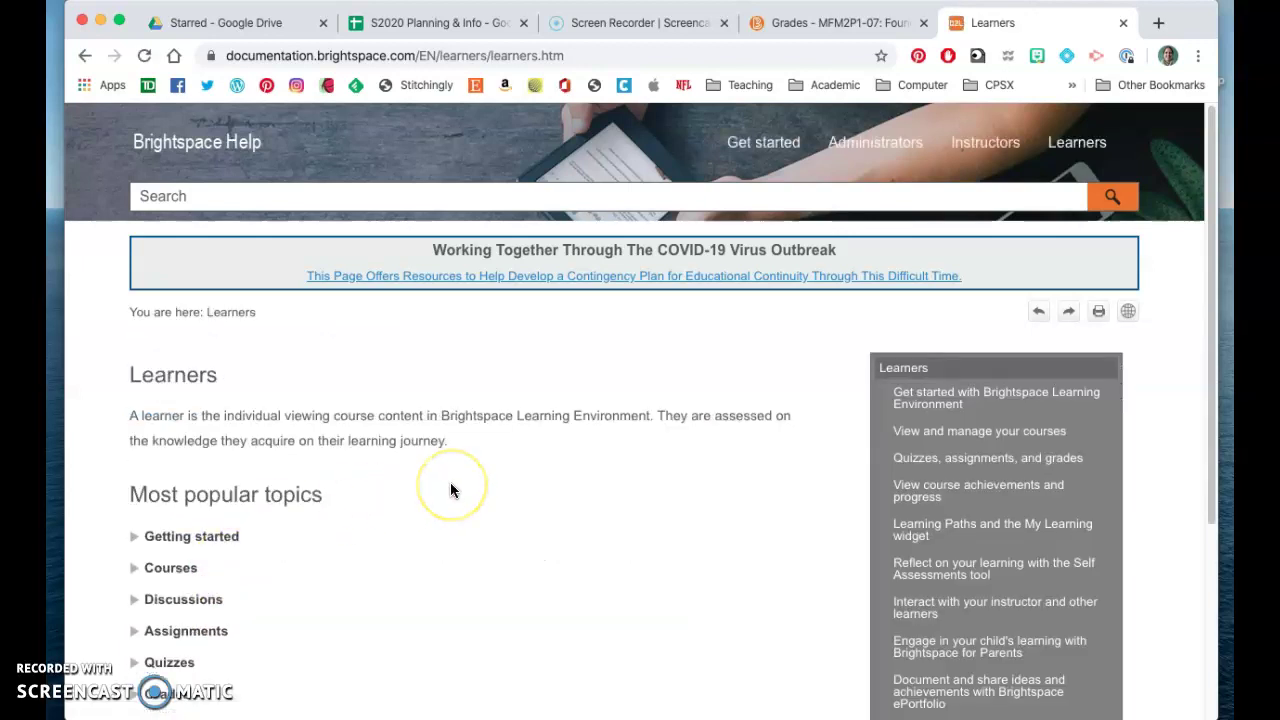
Expand the Getting started topic under Most popular topics, review its help questions, and collapse it again.
scroll(450, 482, "down", 3)
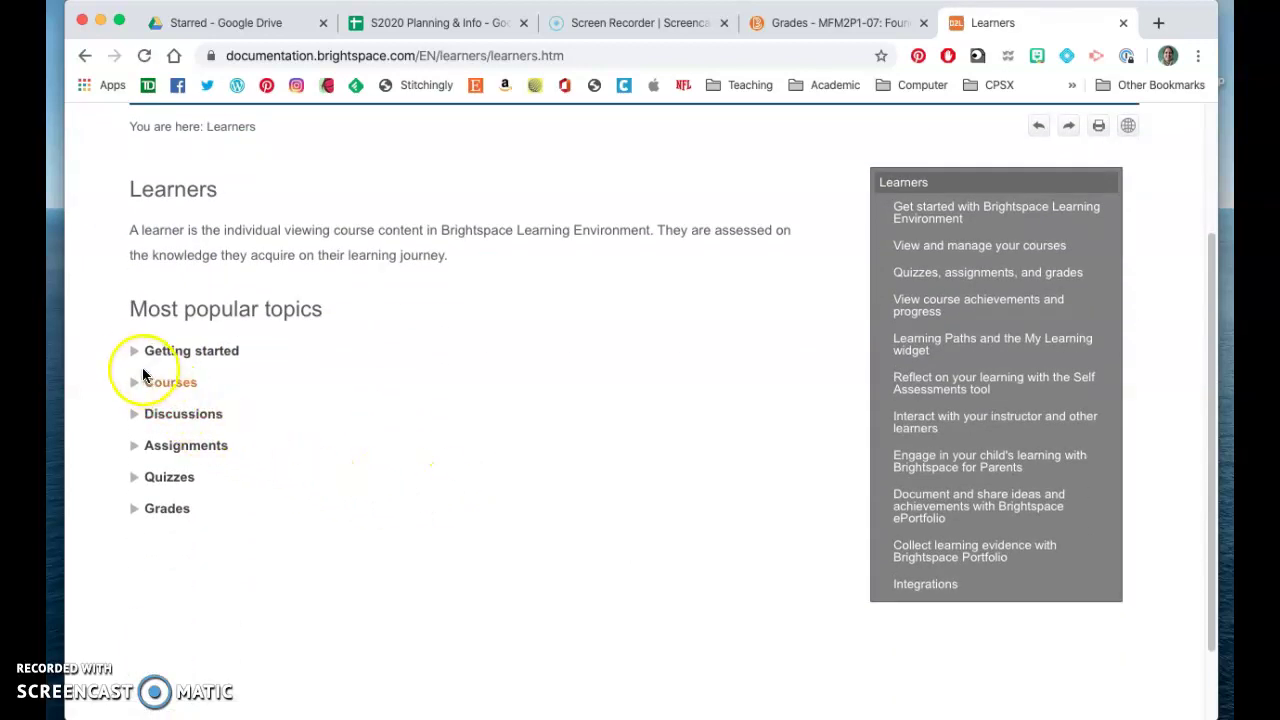
left_click(136, 358)
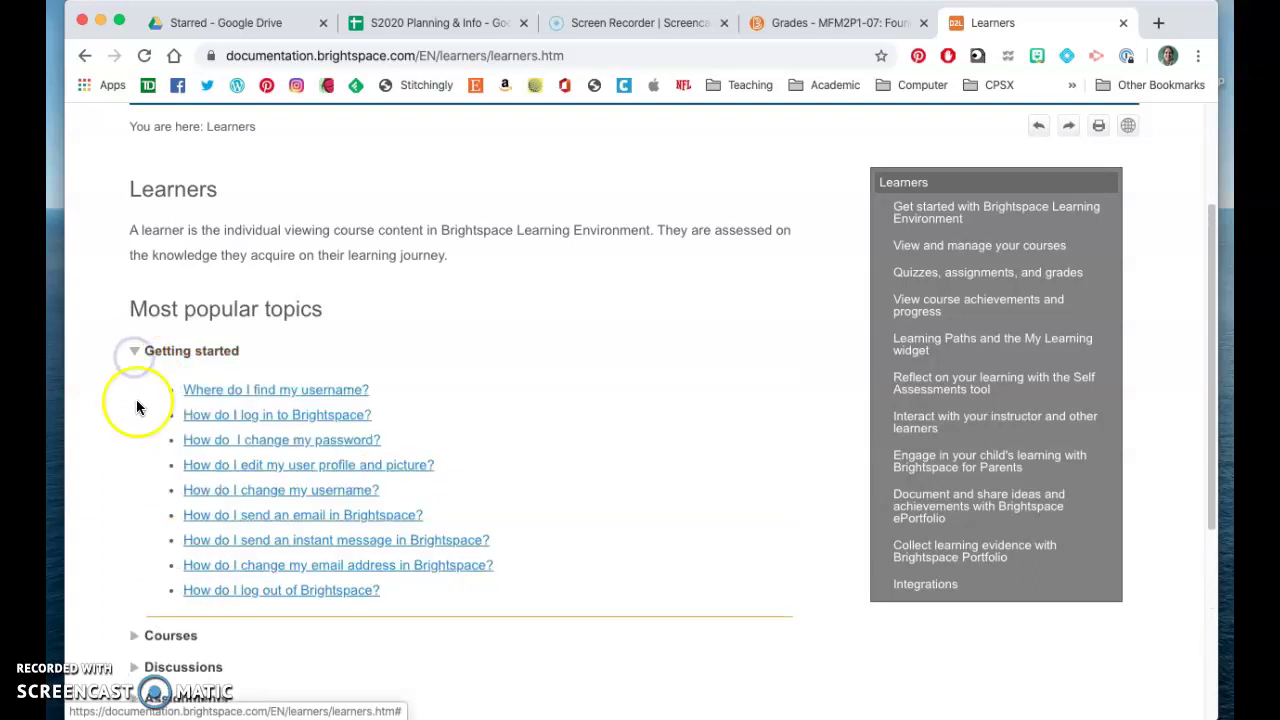
left_click(133, 354)
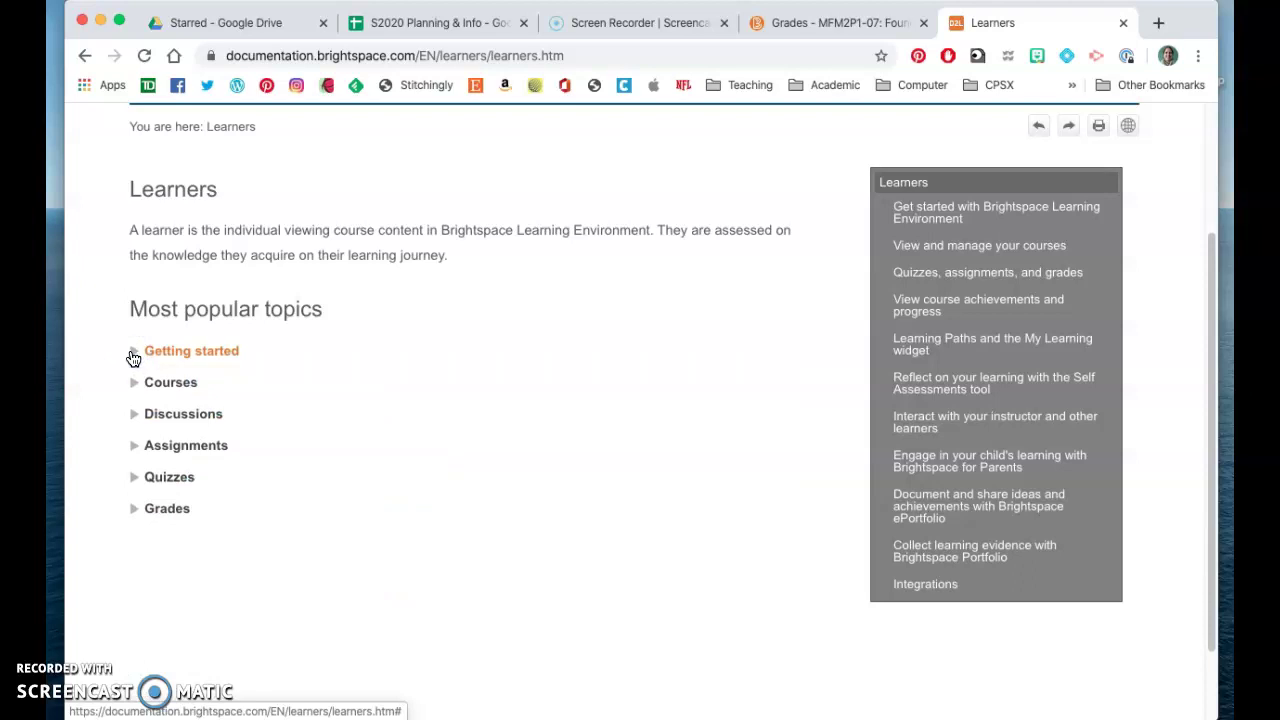
left_click(68, 601)
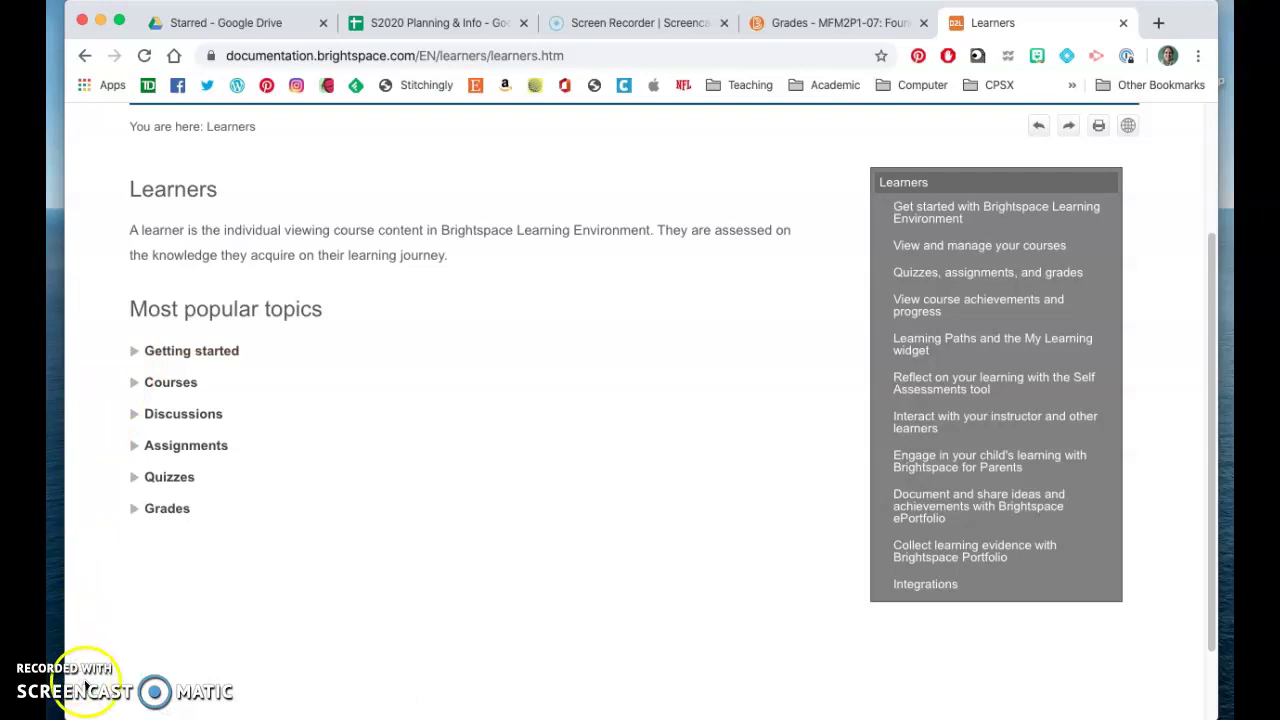